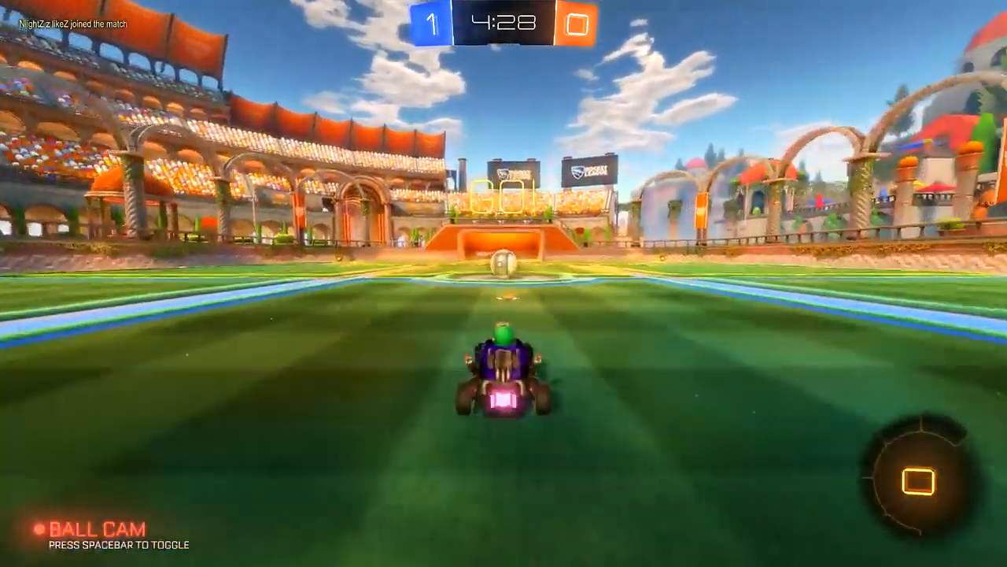
key("a")
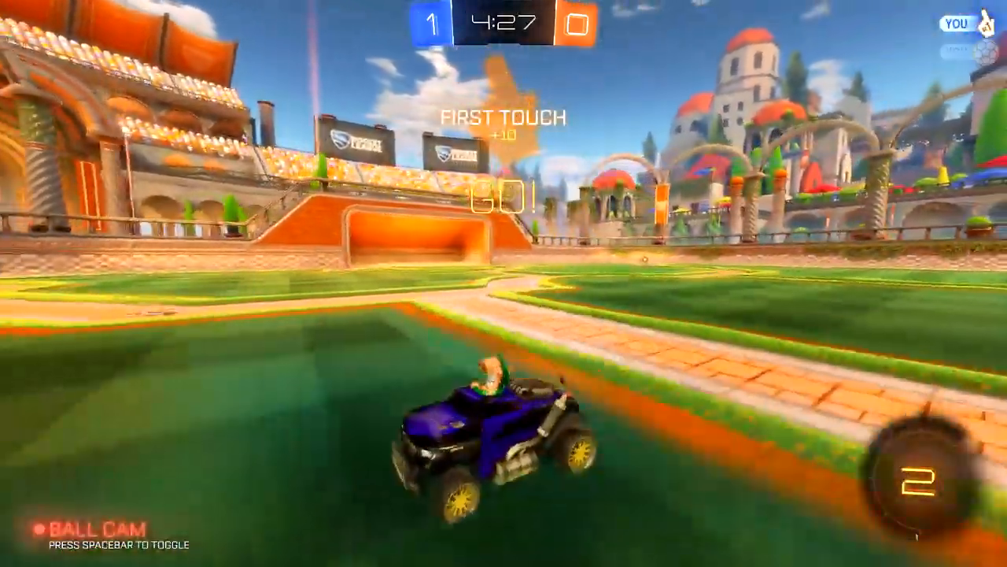
key("a")
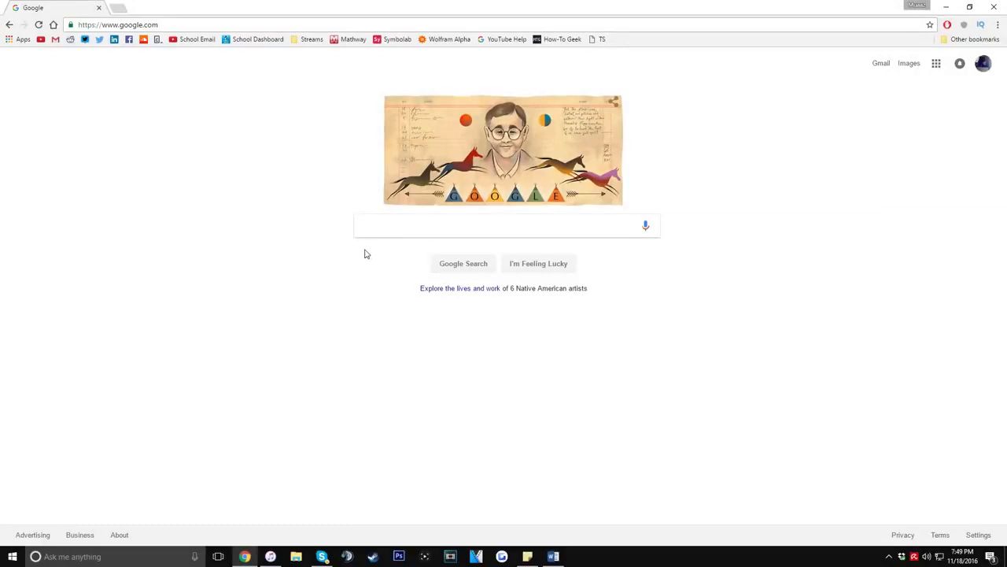
Search Google for "OBS", open the Open Broadcaster Software home page and look over its features
type("OBS")
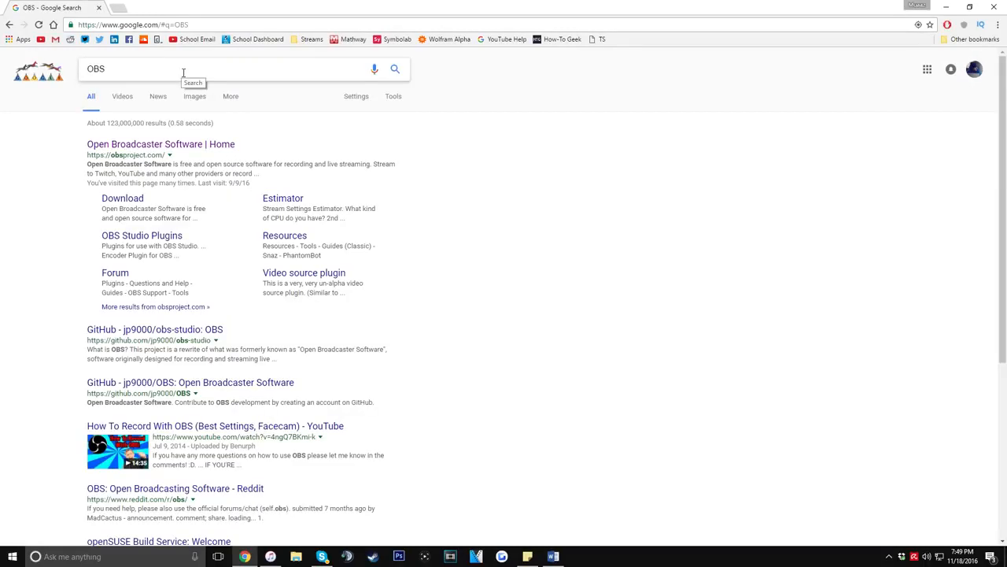
left_click(139, 147)
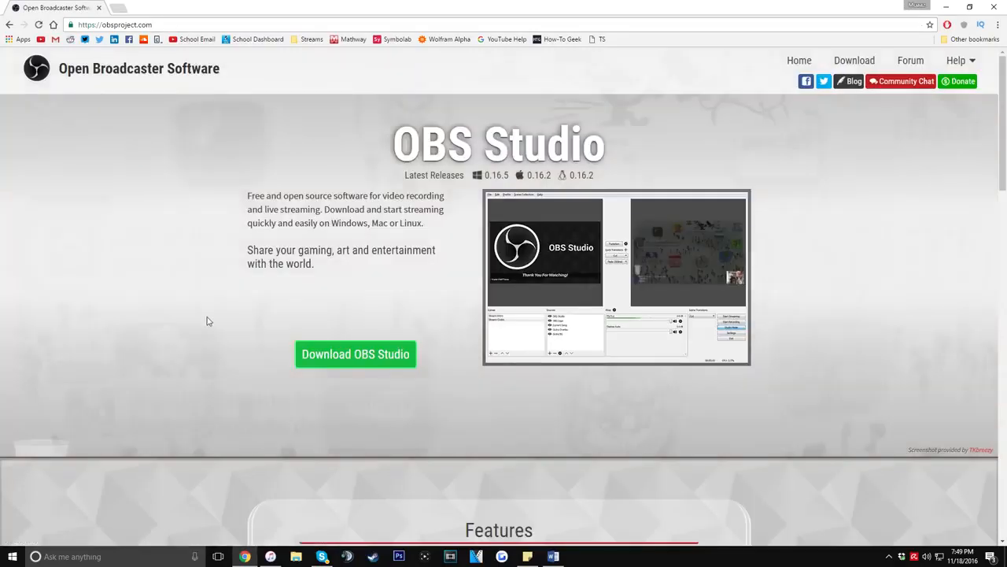
scroll(136, 254, "down", 2)
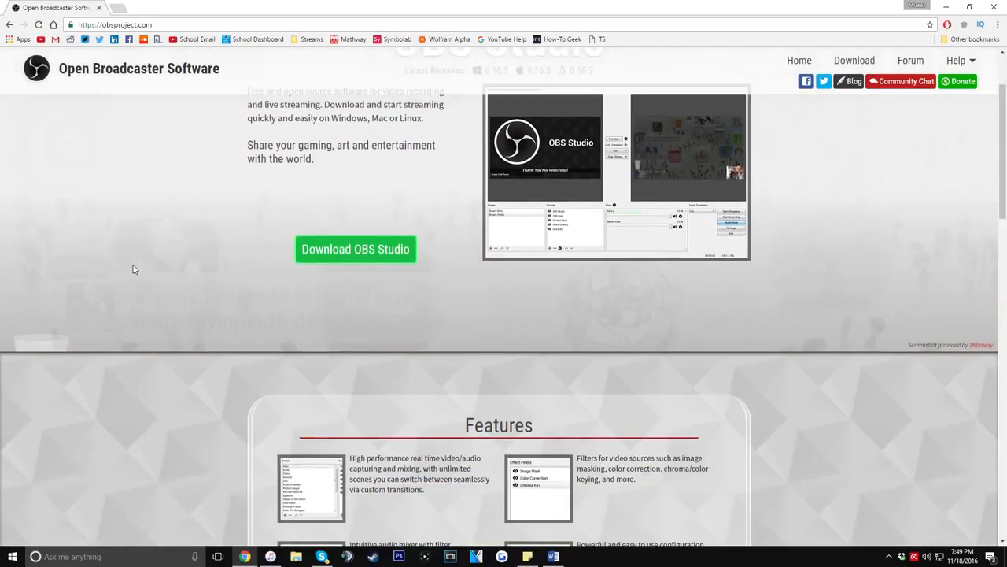
scroll(141, 285, "up", 2)
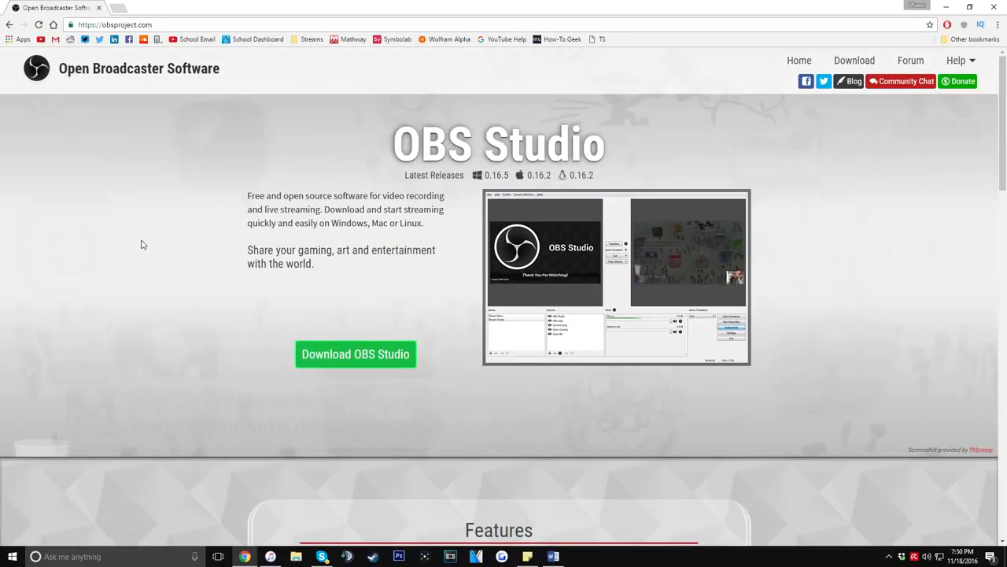
scroll(143, 247, "down", 3)
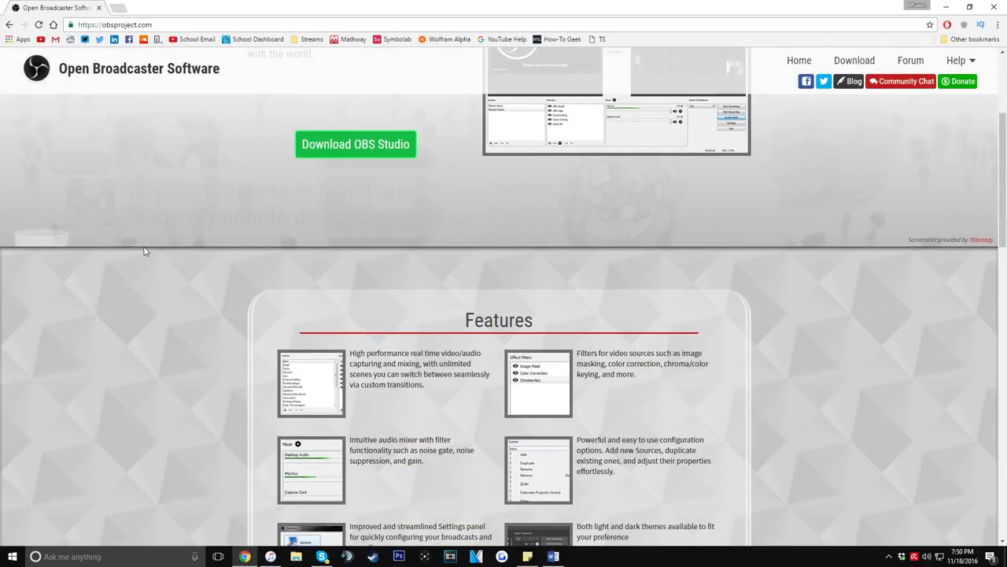
scroll(144, 251, "up", 3)
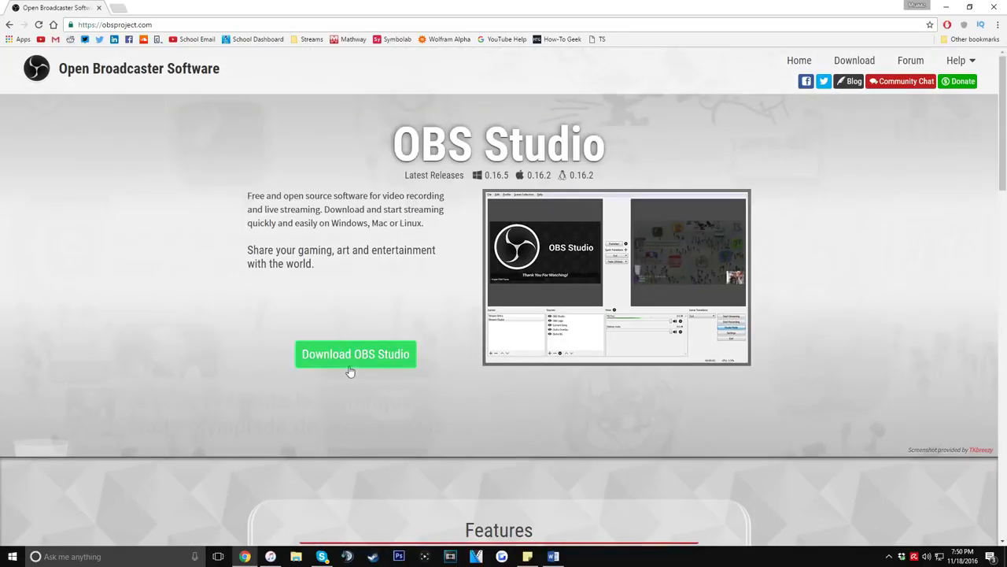
Download the Windows 7+ version of OBS Studio and save OBS-Studio-0.16.5-Full-Installer.exe to the Desktop
left_click(356, 352)
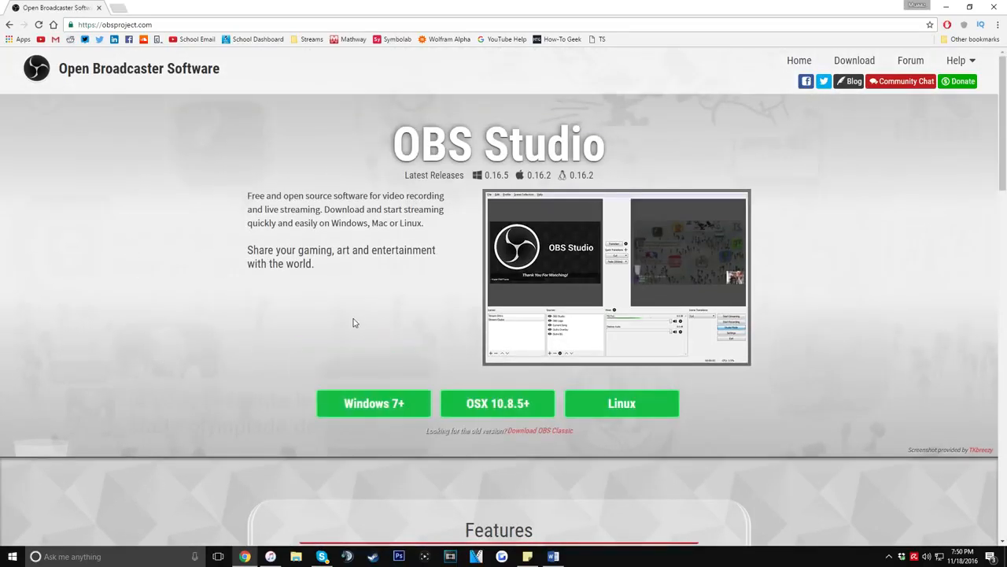
scroll(296, 321, "down", 2)
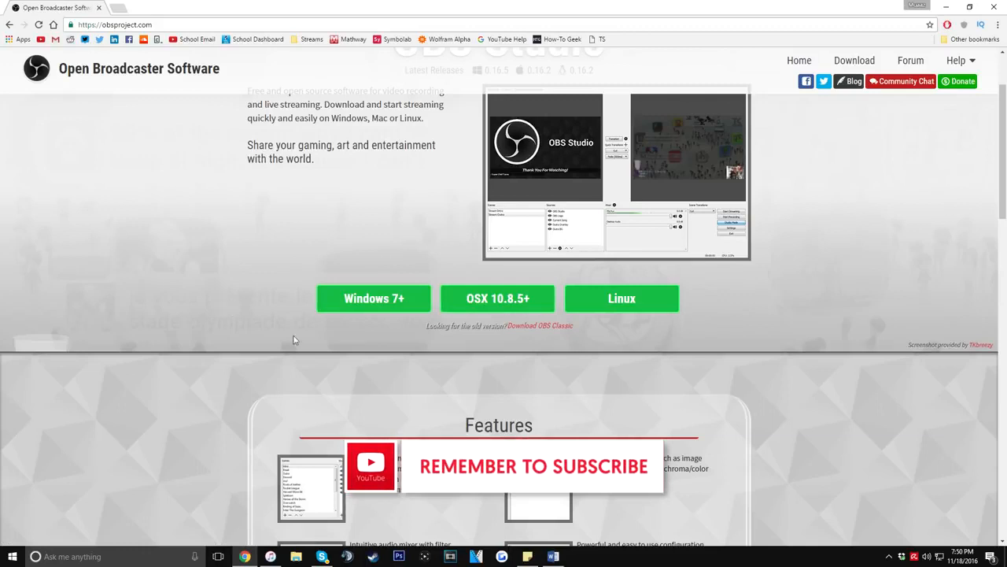
left_click(378, 299)
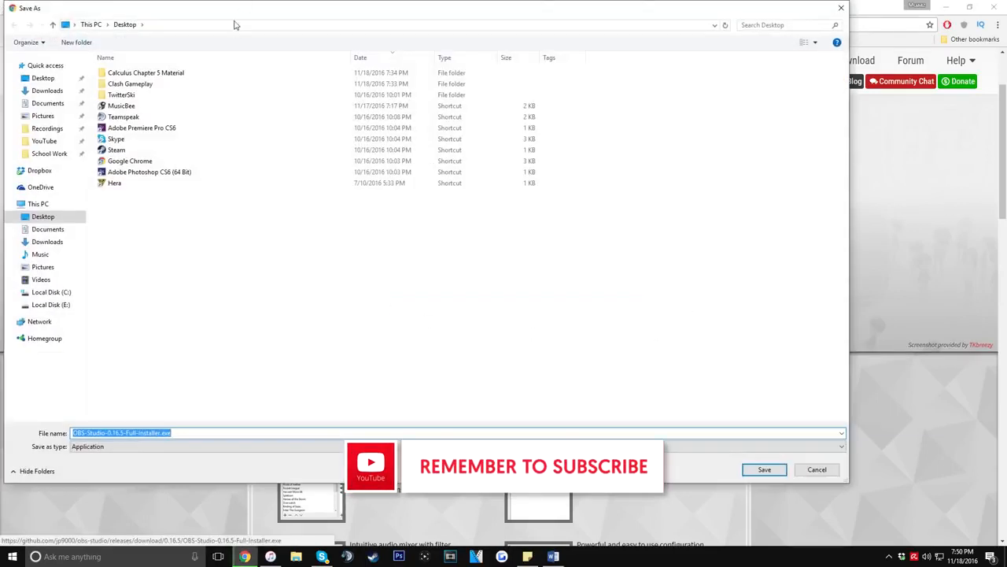
left_click_drag(237, 10, 279, 37)
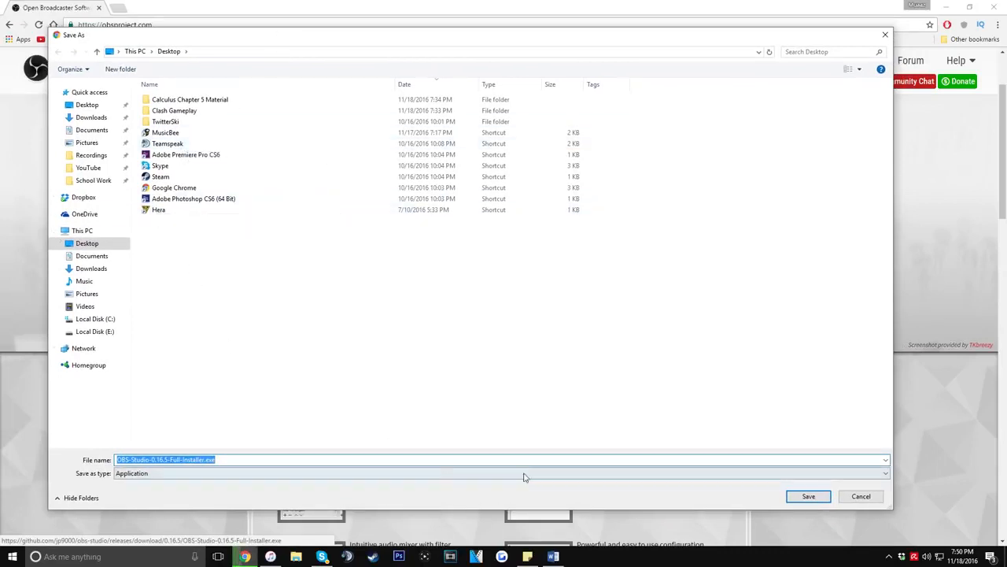
left_click(807, 495)
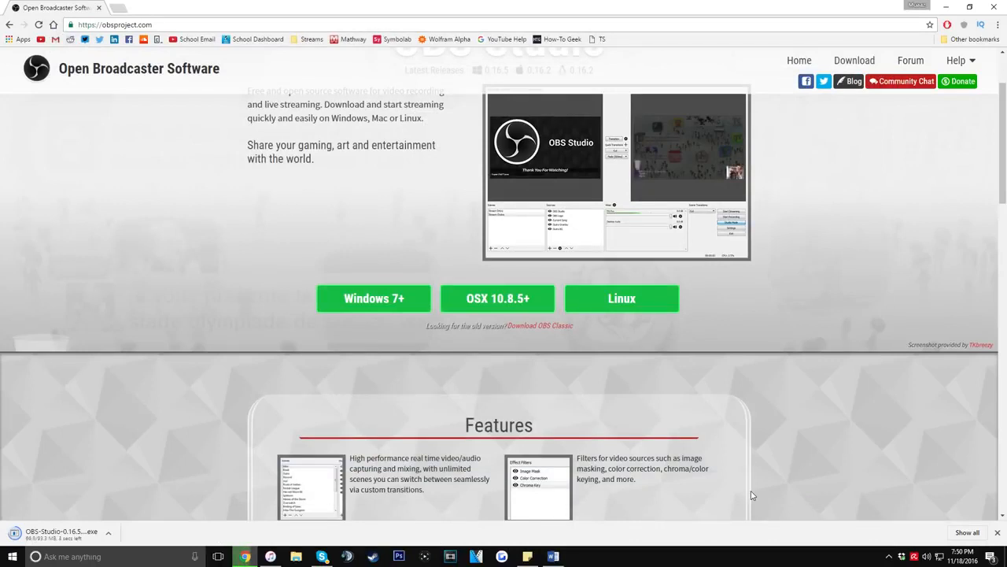
Close the browser and run the OBS Studio installer from the desktop, allowing it to make changes to the device
scroll(776, 221, "up", 2)
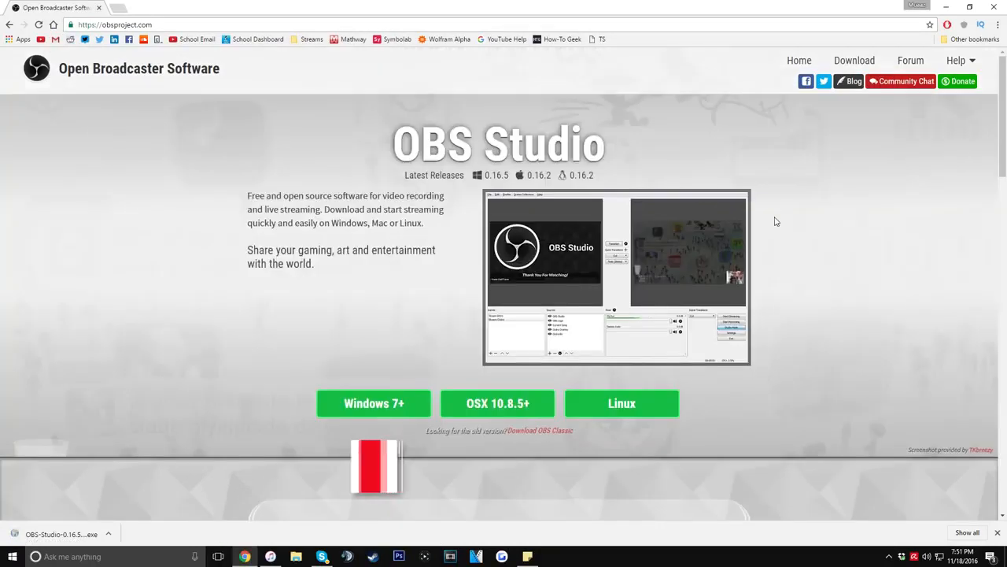
left_click(1000, 10)
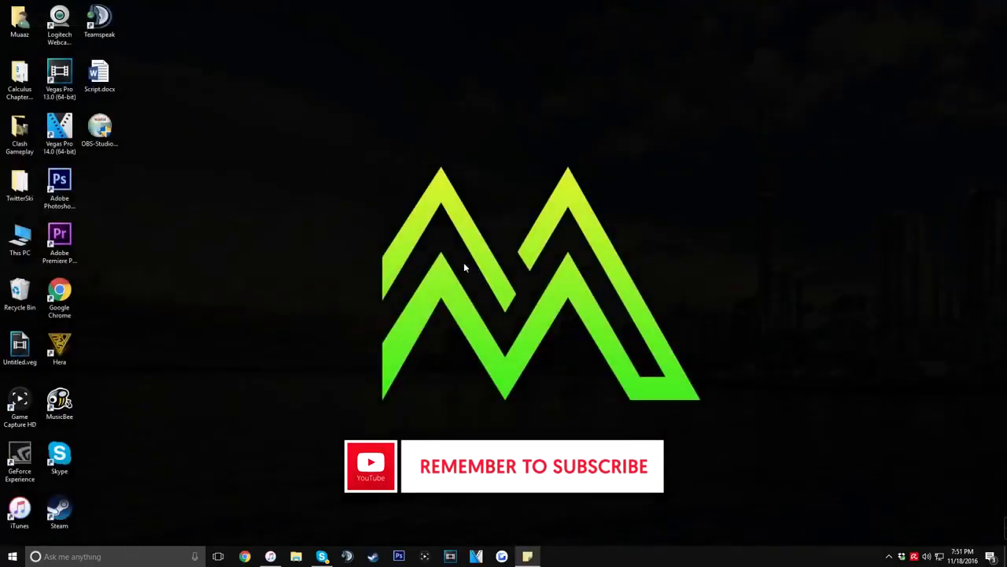
left_click(102, 126)
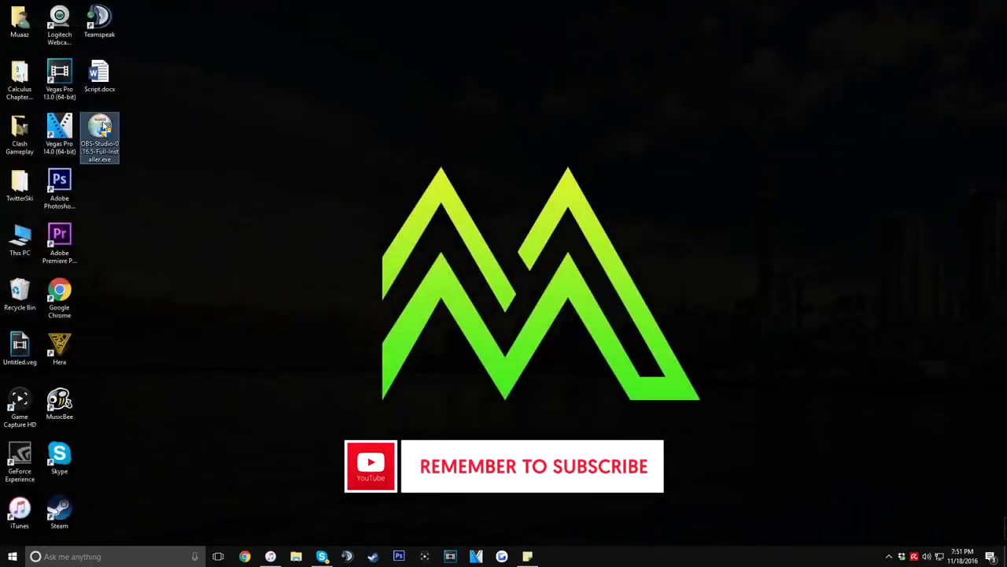
double_click(104, 126)
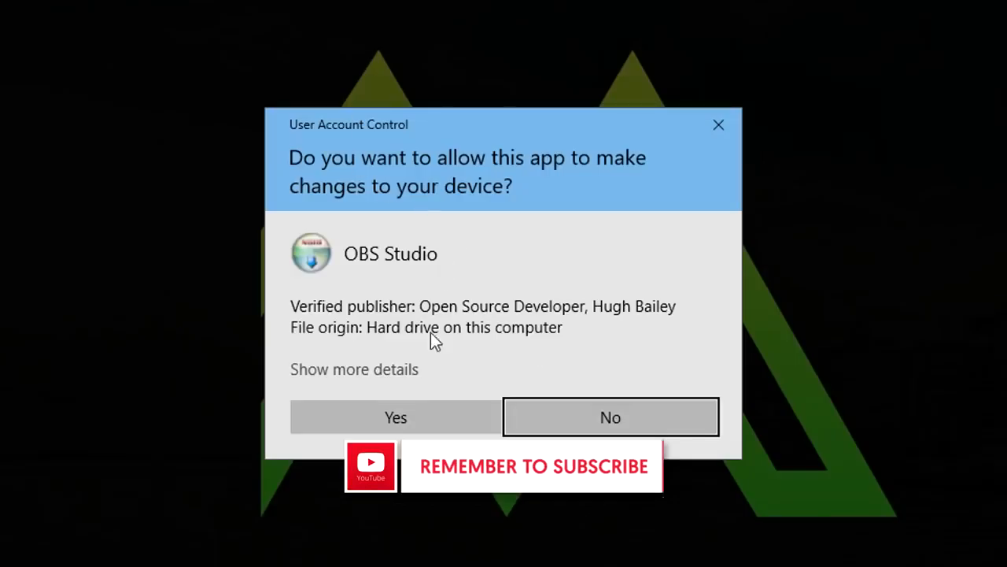
left_click(402, 408)
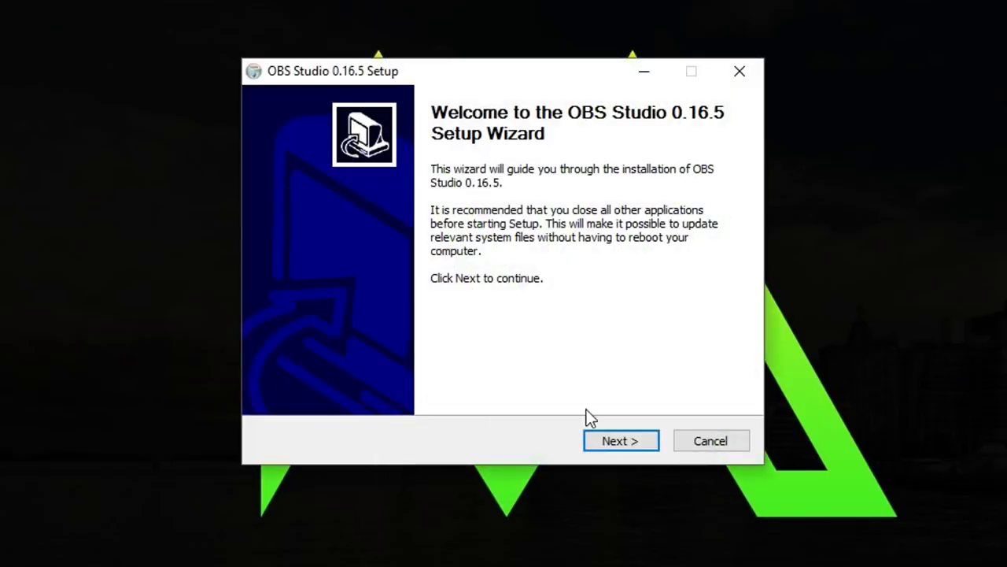
Install OBS Studio 0.16.5 into C:\Program Files (x86)\obs-studio with the Browser plugin included
left_click(614, 440)
left_click(602, 441)
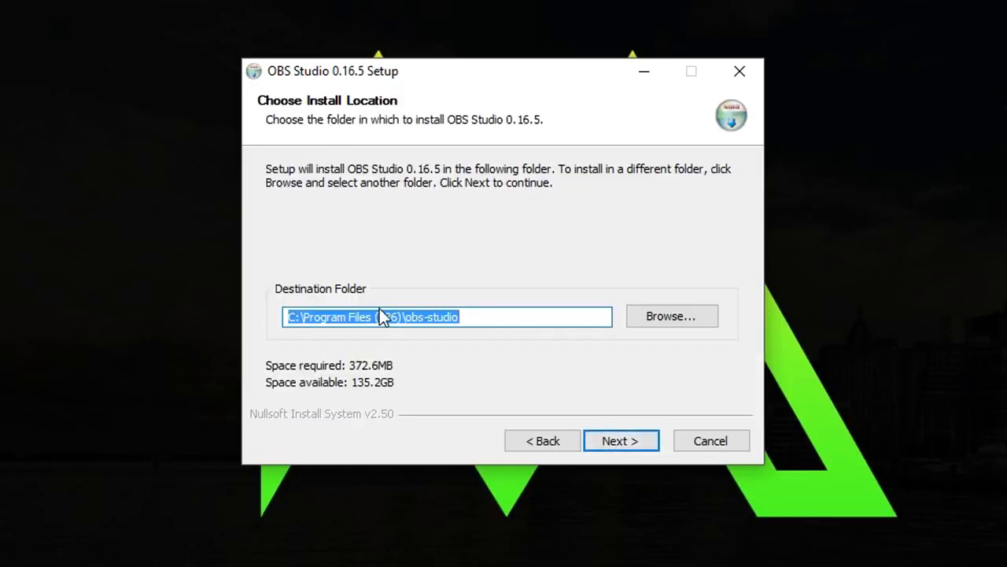
left_click(635, 442)
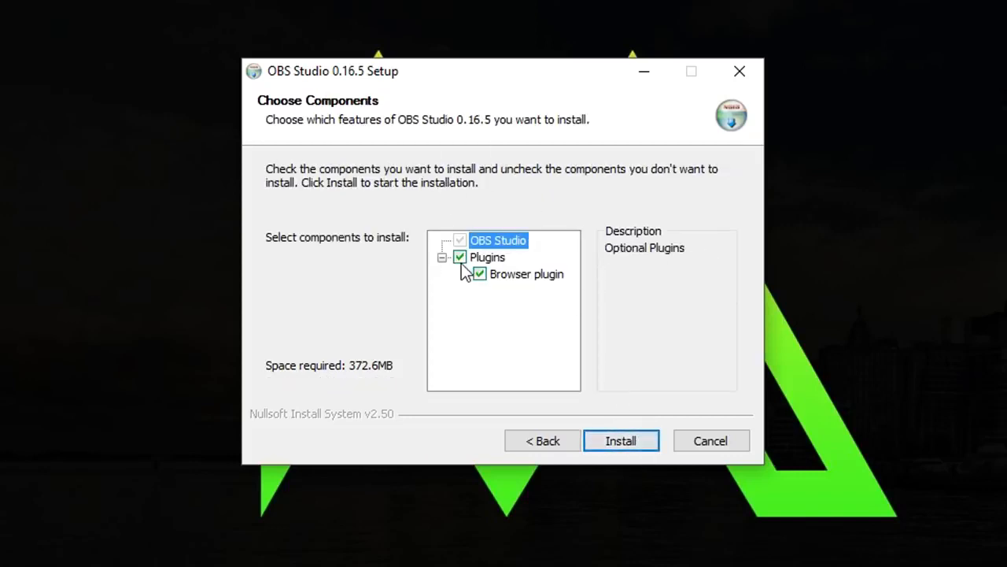
left_click(635, 442)
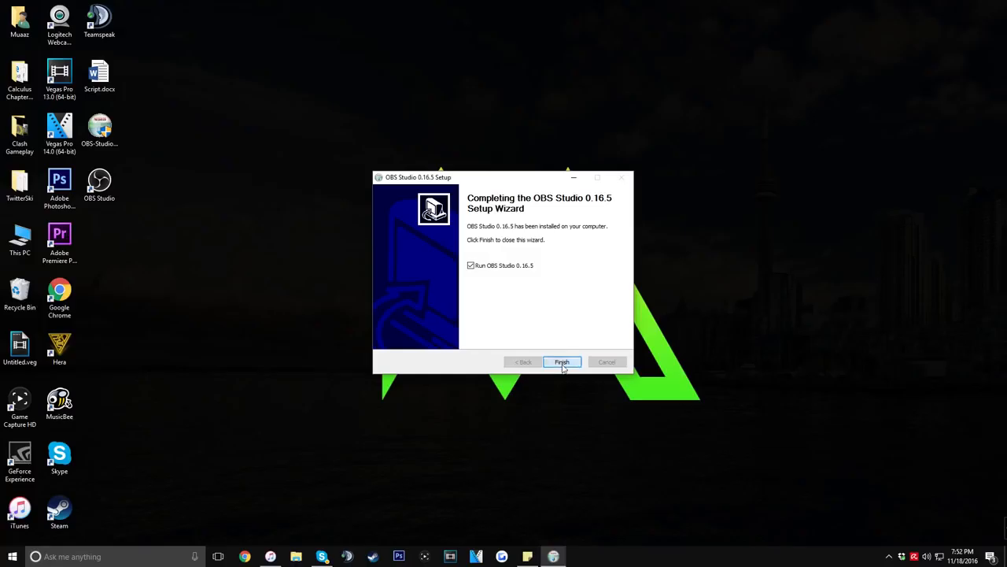
Finish the setup wizard with Run OBS Studio 0.16.5 enabled and move the OBS window clear of the desktop icons
left_click(562, 363)
left_click(513, 377)
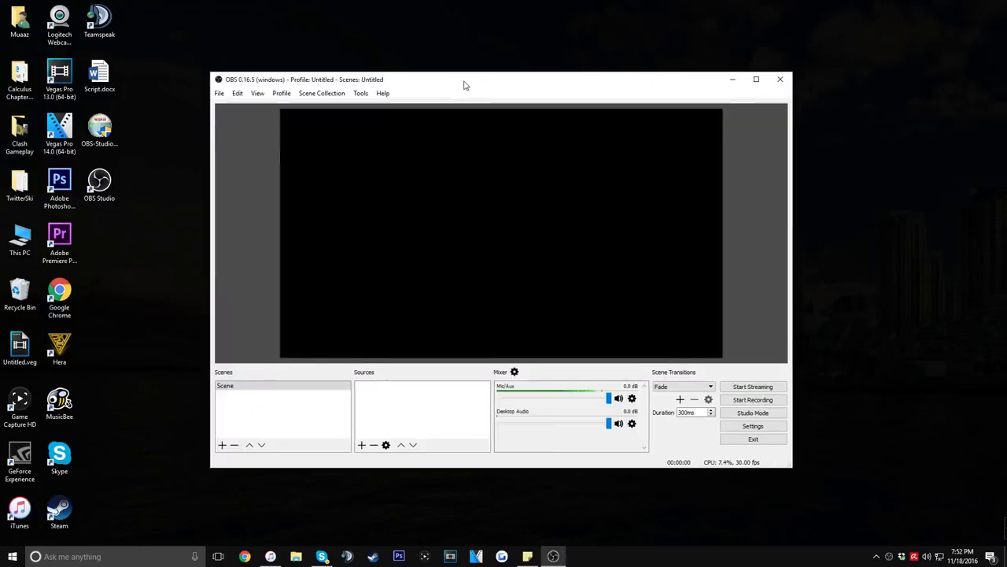
left_click_drag(467, 78, 513, 91)
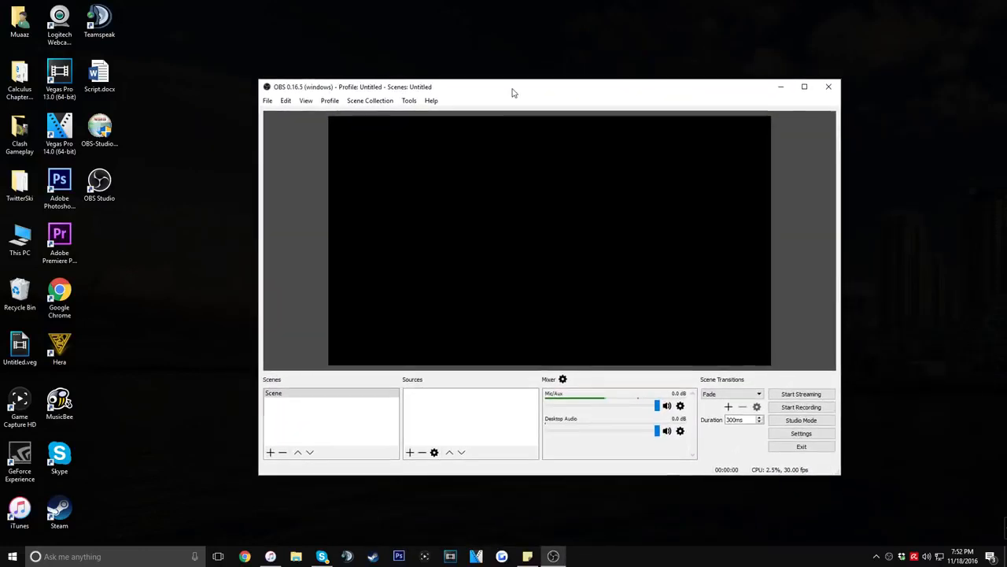
left_click_drag(435, 79, 483, 87)
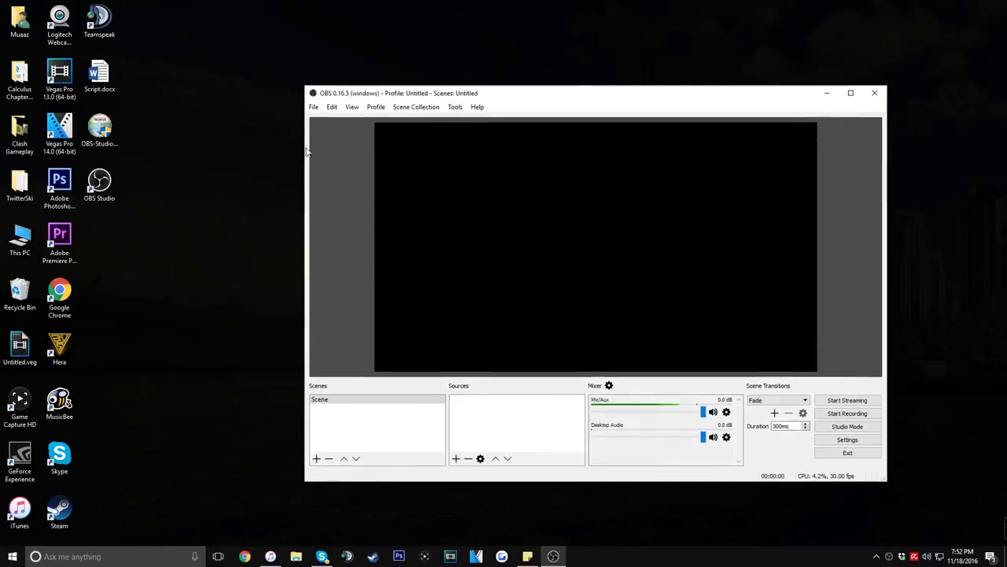
Put the OBS Studio installer in the Recycle Bin and move the OBS Studio shortcut into the spot below Script.docx
left_click(106, 129)
left_click_drag(106, 129, 24, 293)
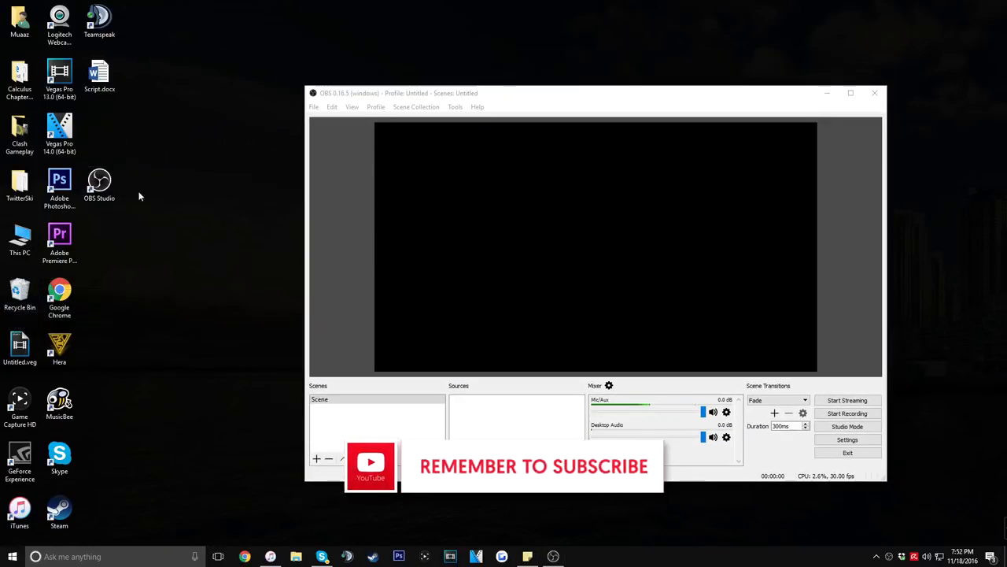
left_click_drag(105, 187, 100, 135)
left_click(96, 192)
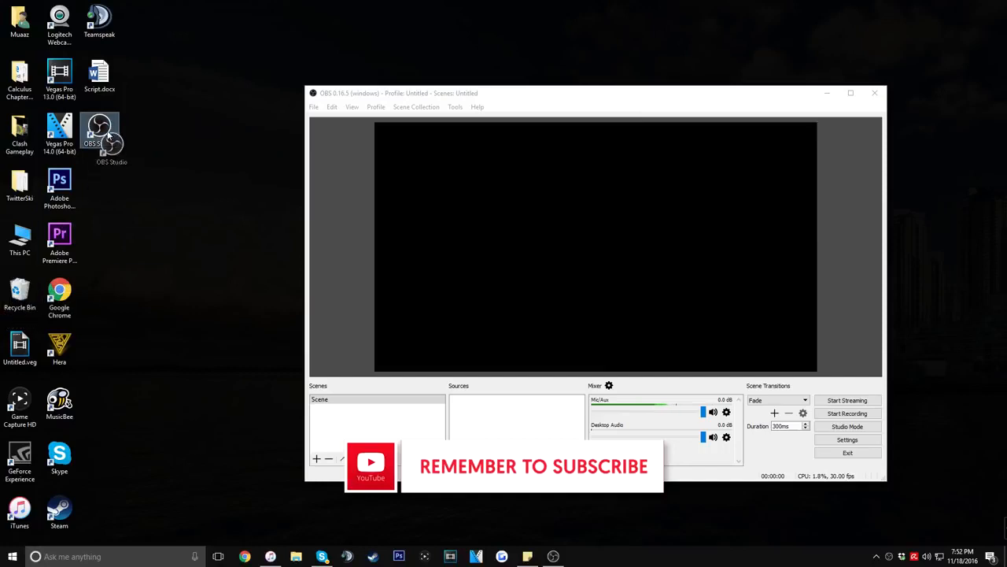
Search Windows for "obs" to locate OBS Studio (64bit), and return to the OBS window
left_click(130, 559)
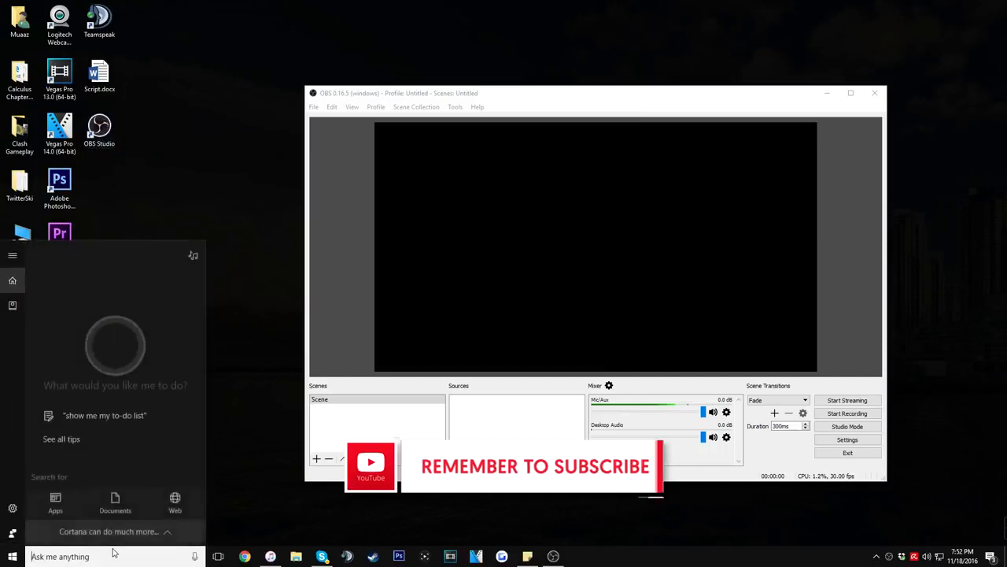
type("obs")
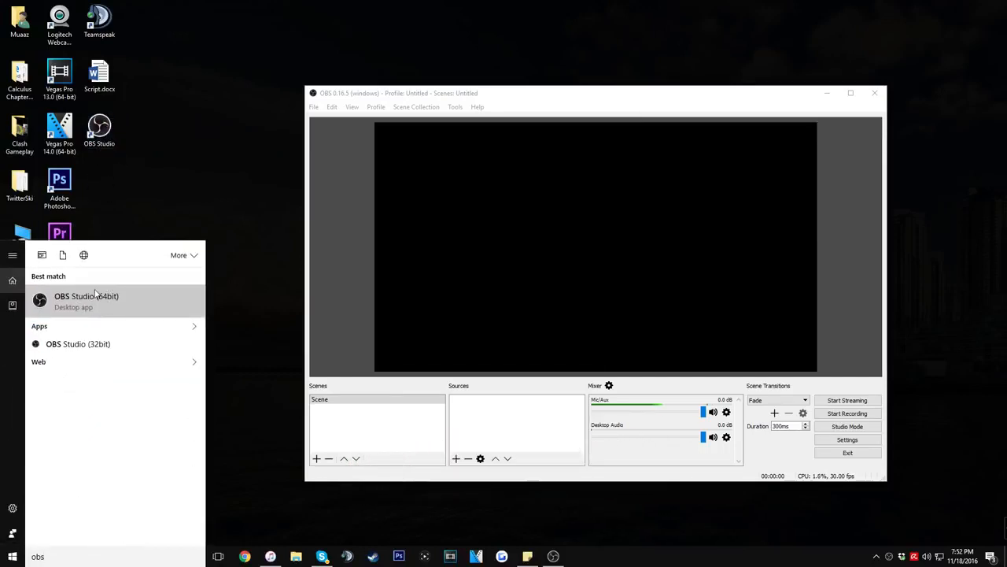
left_click(96, 293)
left_click_drag(438, 95, 320, 95)
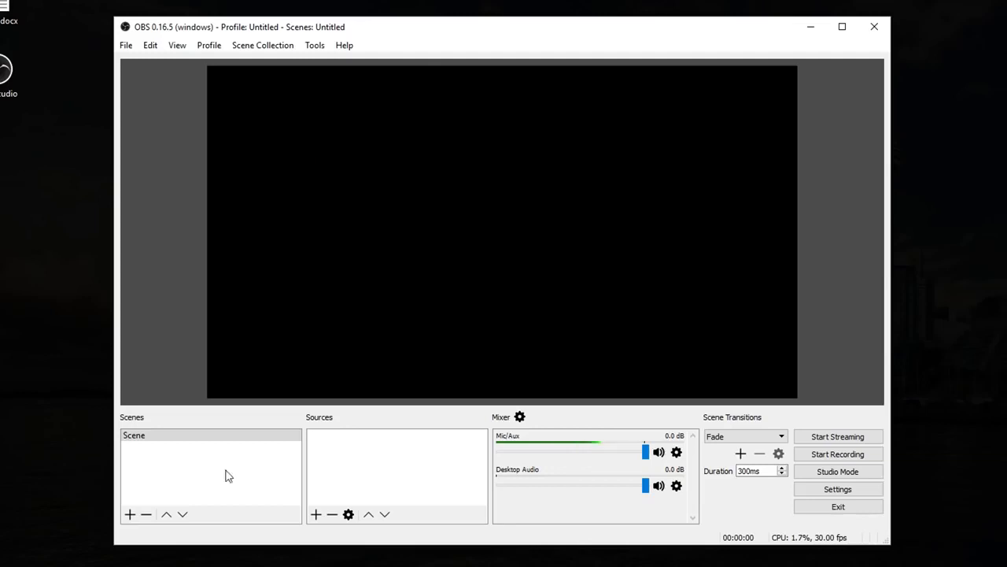
Add a second scene named Scene 1 to the scene list
left_click(145, 459)
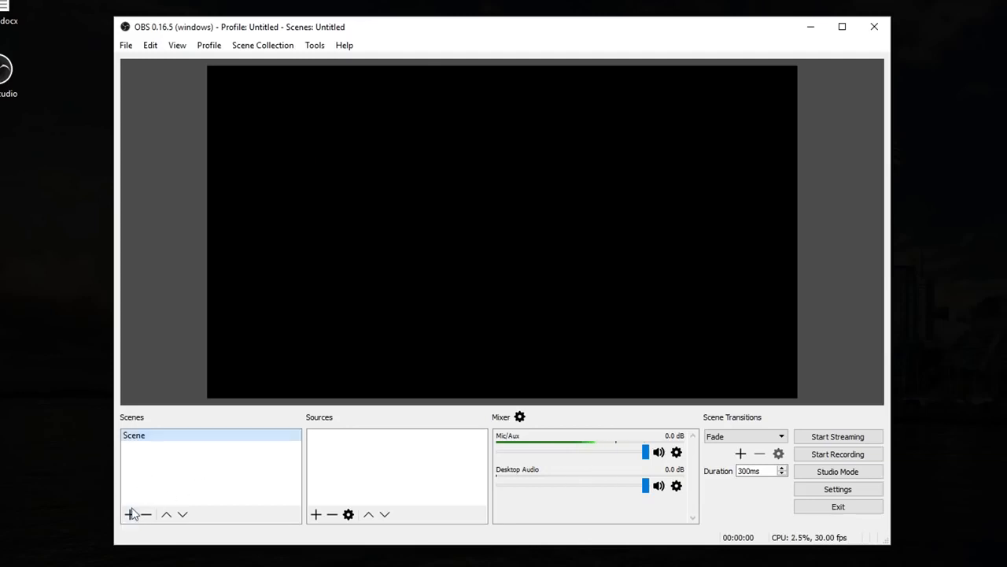
left_click(130, 513)
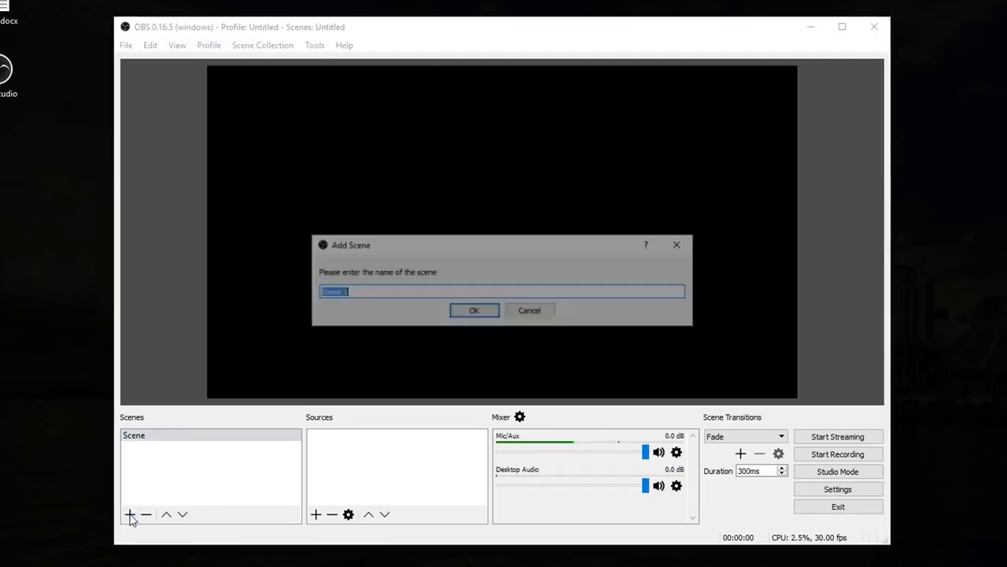
left_click(473, 318)
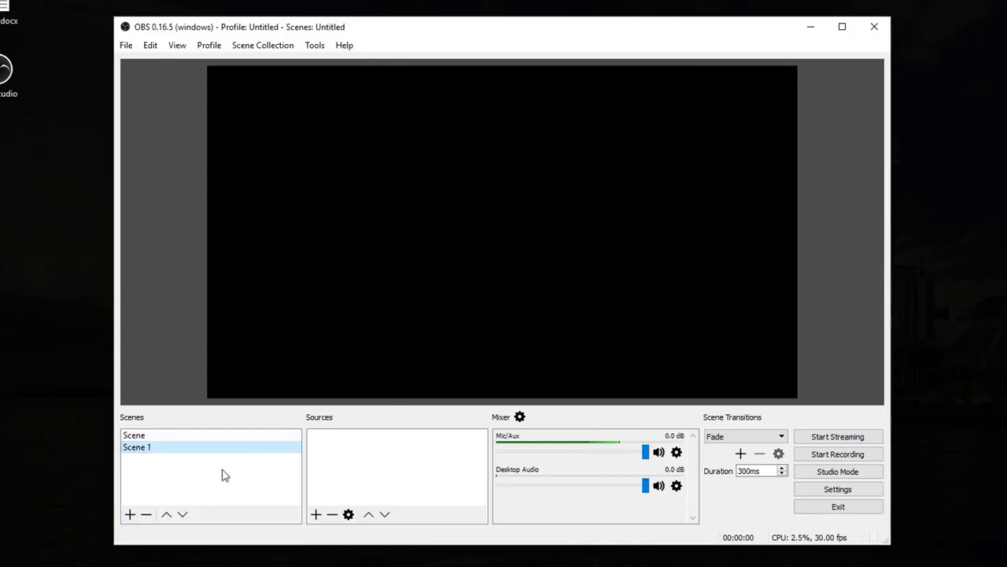
Switch between the two scenes and remove Scene 1 from the scene list
left_click(131, 436)
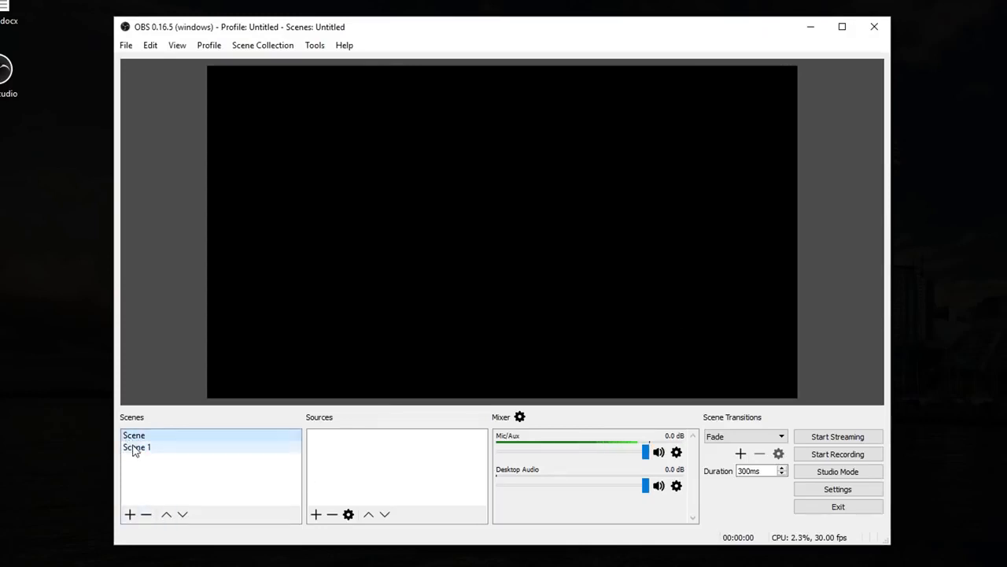
left_click(134, 447)
left_click(145, 514)
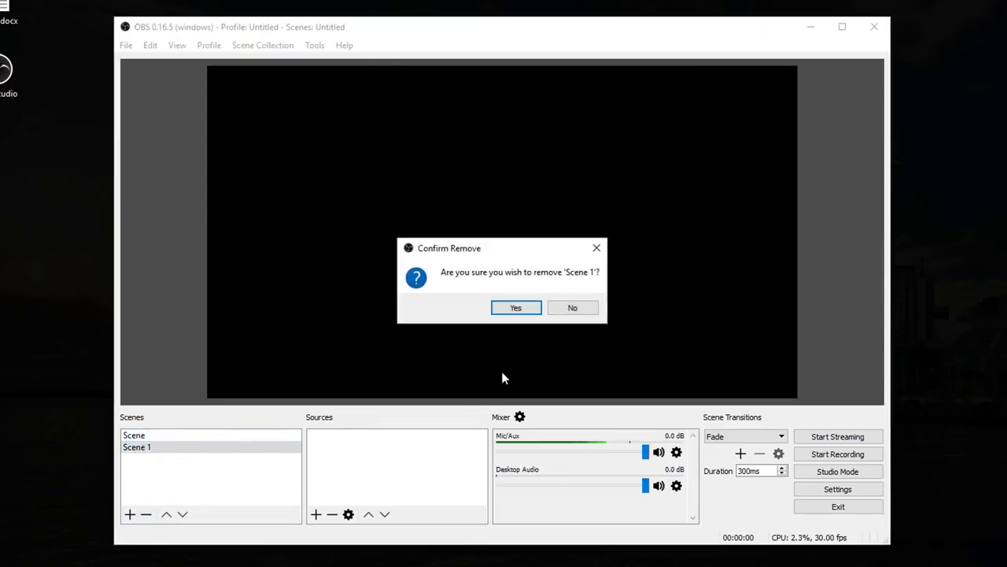
left_click(516, 308)
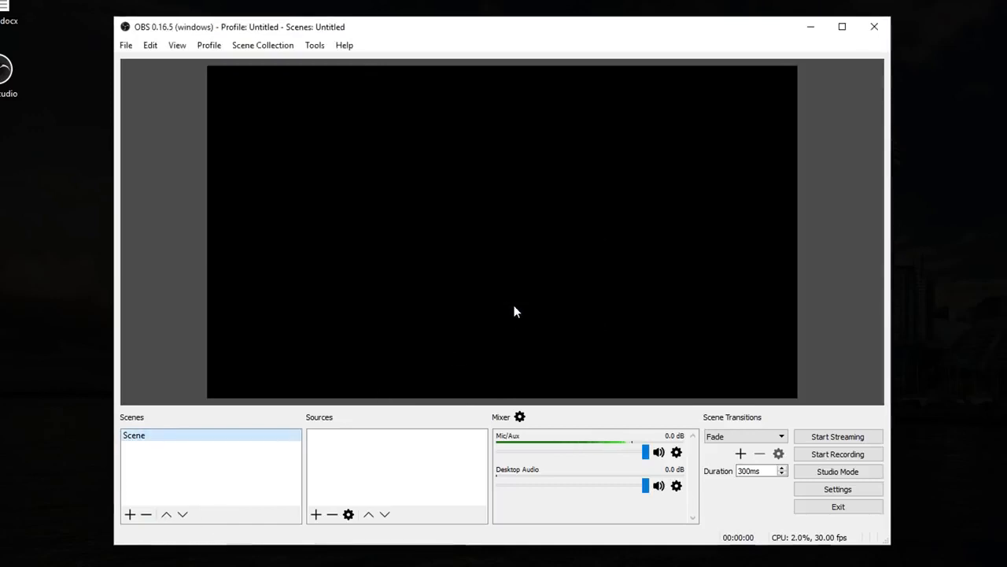
Add a new Display Capture source named Monitor to the scene
left_click(333, 456)
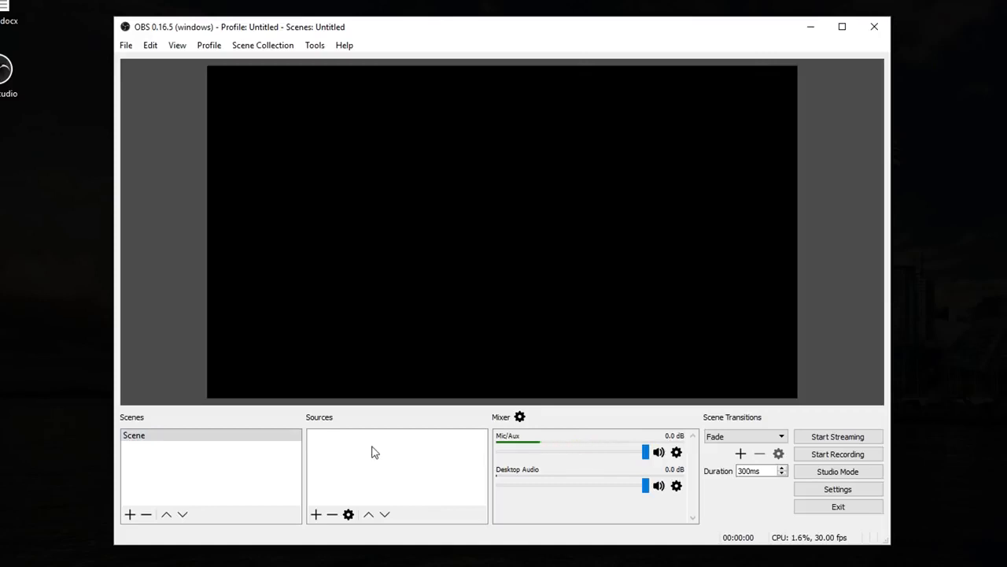
right_click(373, 447)
mouse_move(391, 460)
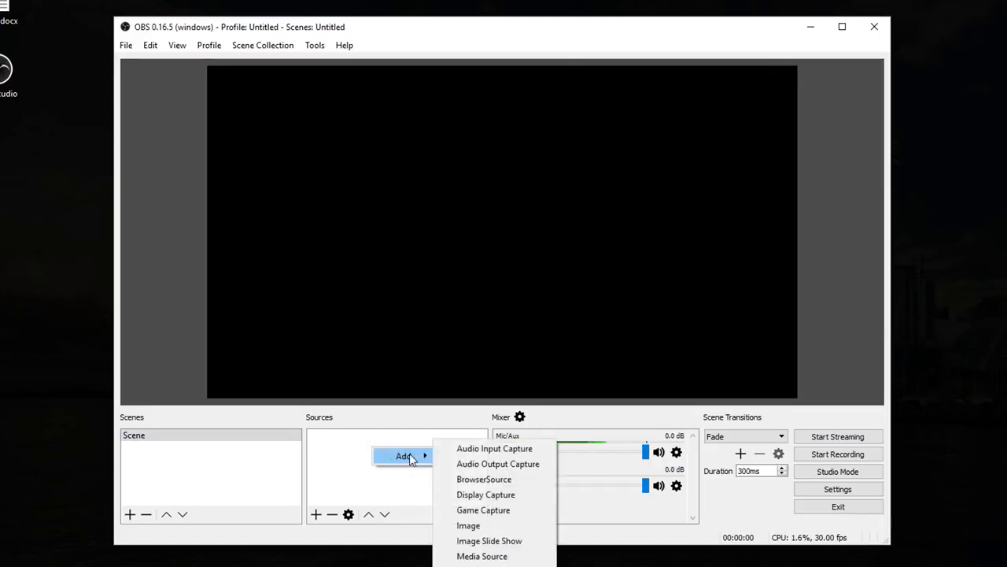
left_click(500, 501)
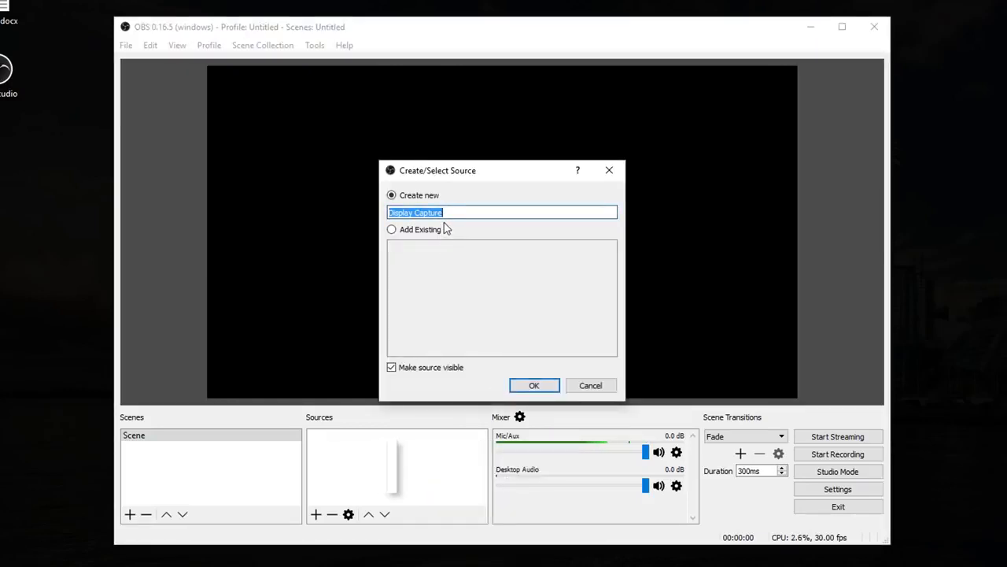
type("Monitor")
left_click(534, 385)
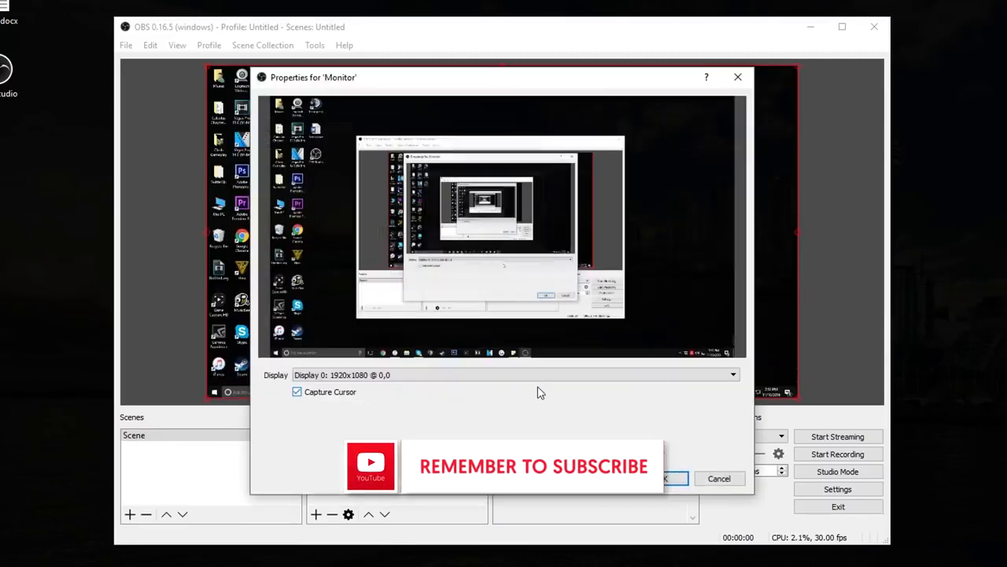
Choose Display 0: 1920x1080 @ 0,0 as the display for the Monitor source and accept its properties
left_click_drag(474, 85, 387, 41)
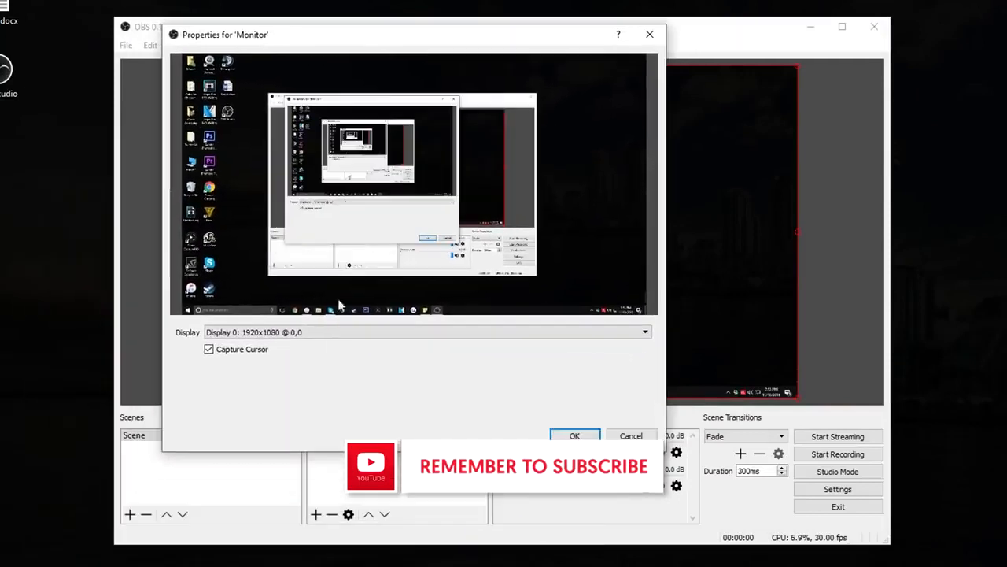
left_click(337, 332)
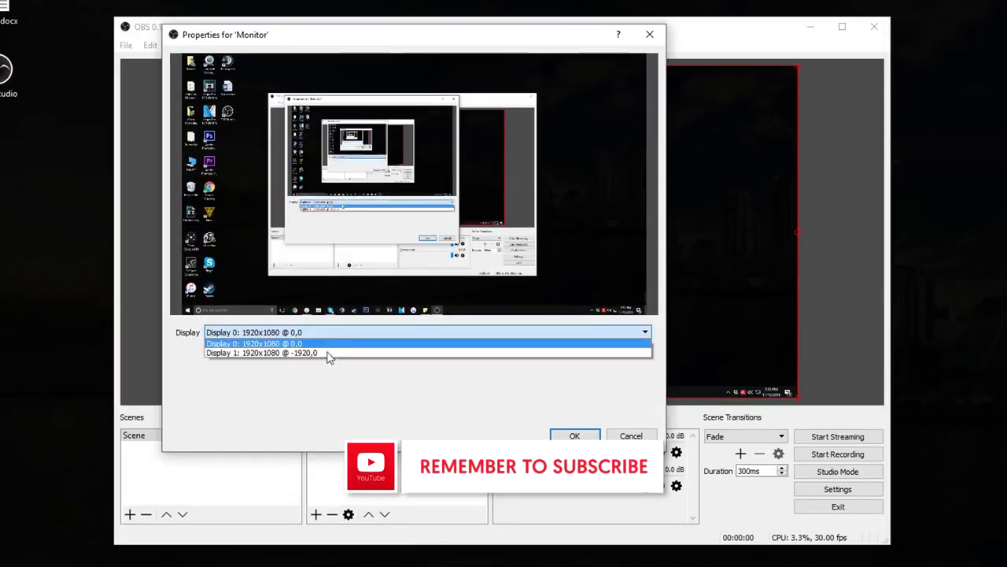
left_click(328, 344)
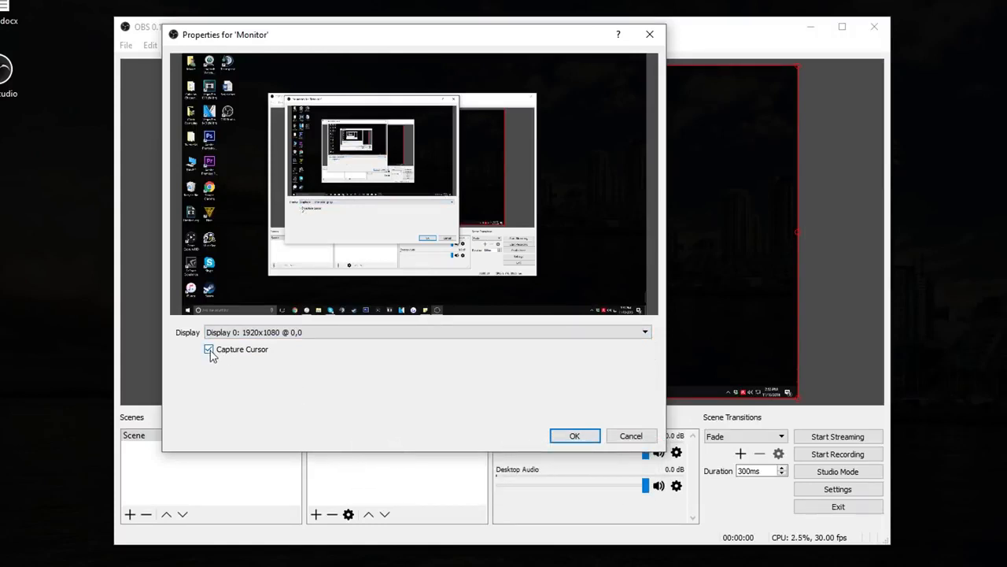
left_click(574, 433)
Maximize the OBS window to examine the Monitor source's edges in the preview, and restore the window to its smaller size
left_click_drag(519, 95, 548, 2)
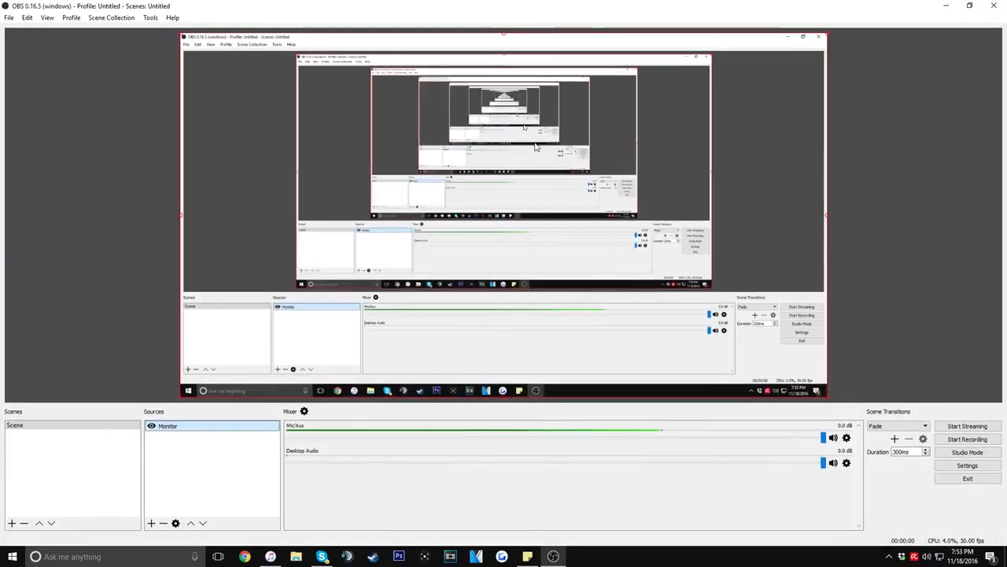
mouse_move(828, 399)
left_mouse_down()
mouse_move(575, 303)
mouse_move(667, 267)
mouse_move(832, 401)
left_mouse_up()
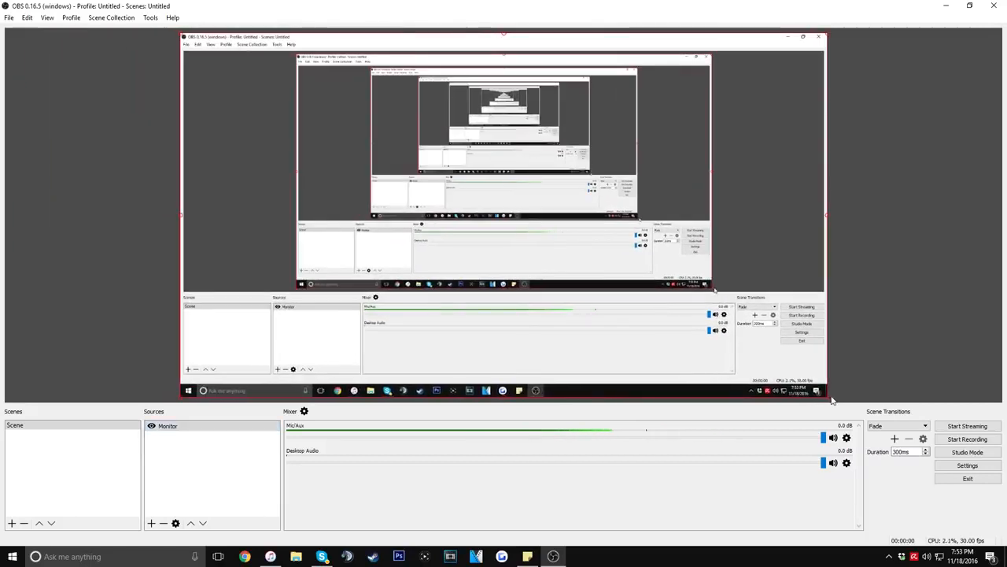
left_click_drag(589, 5, 427, 57)
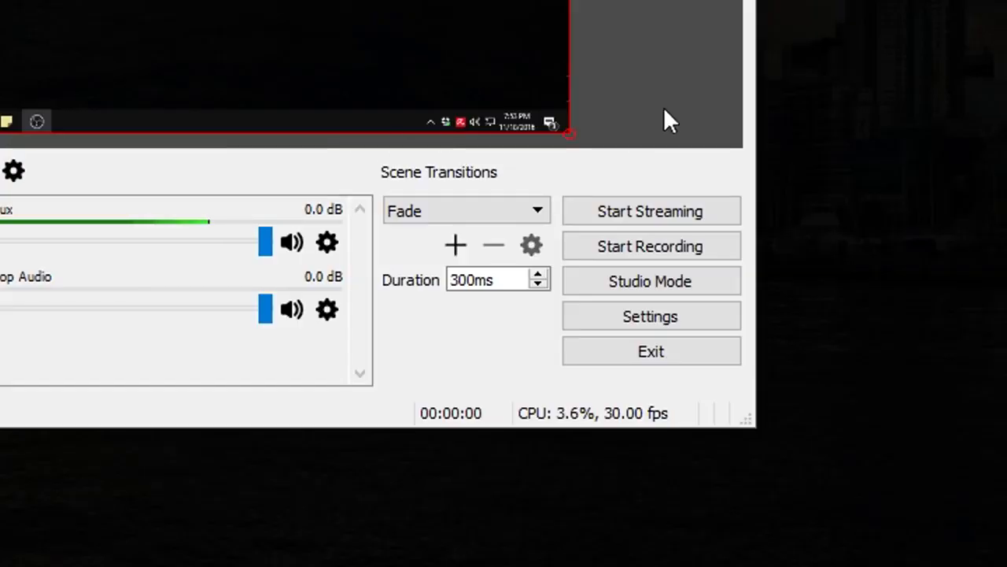
Browse the available languages in the general settings, set the theme to Dark and apply it
left_click(647, 318)
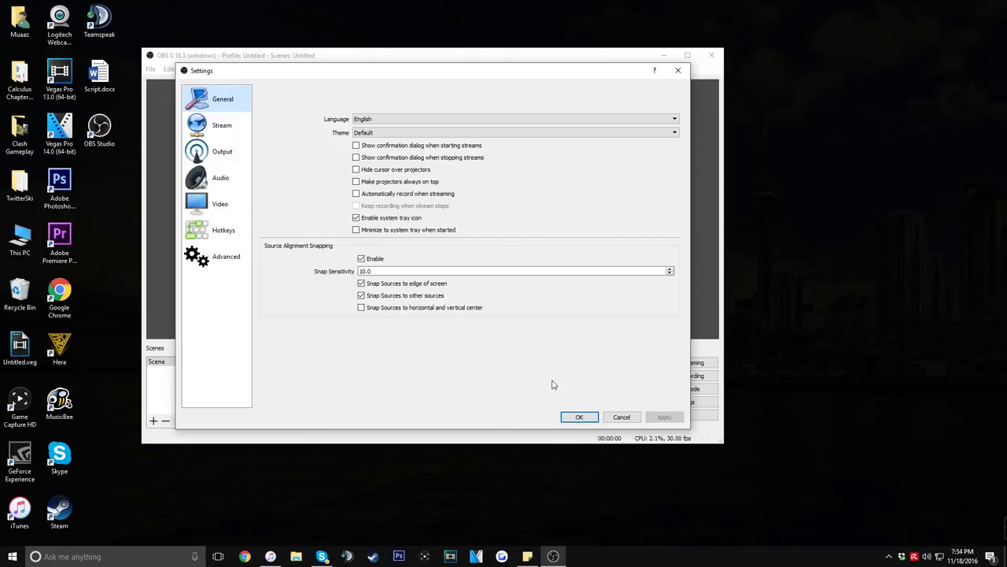
left_click(401, 120)
scroll(409, 179, "down", 1)
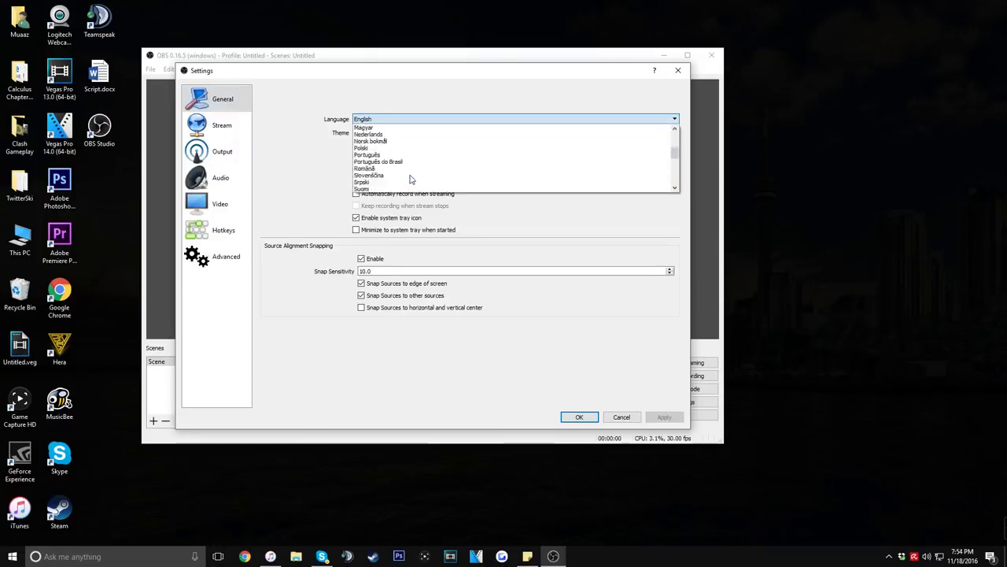
left_click(348, 136)
left_click(419, 130)
left_click(430, 138)
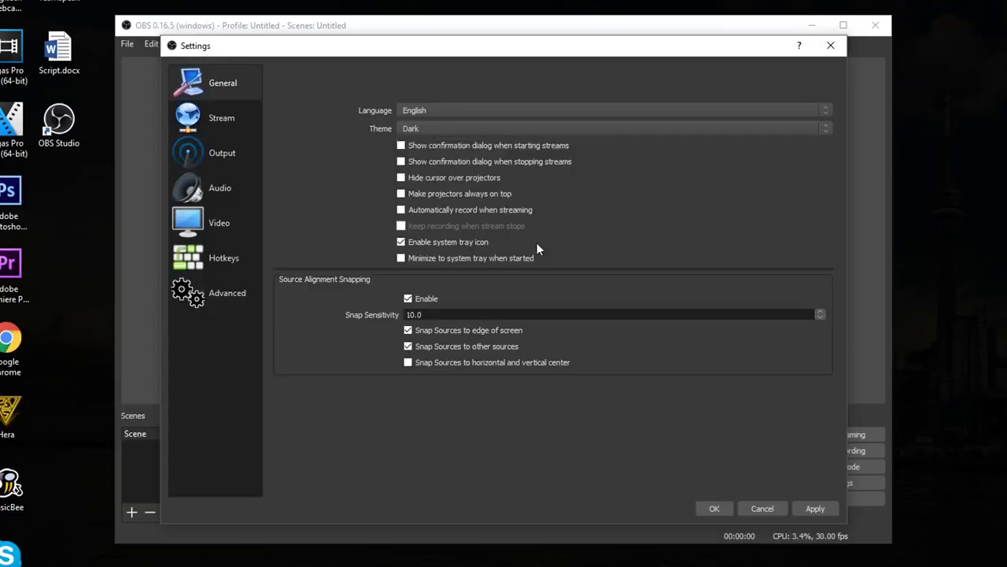
left_click(818, 509)
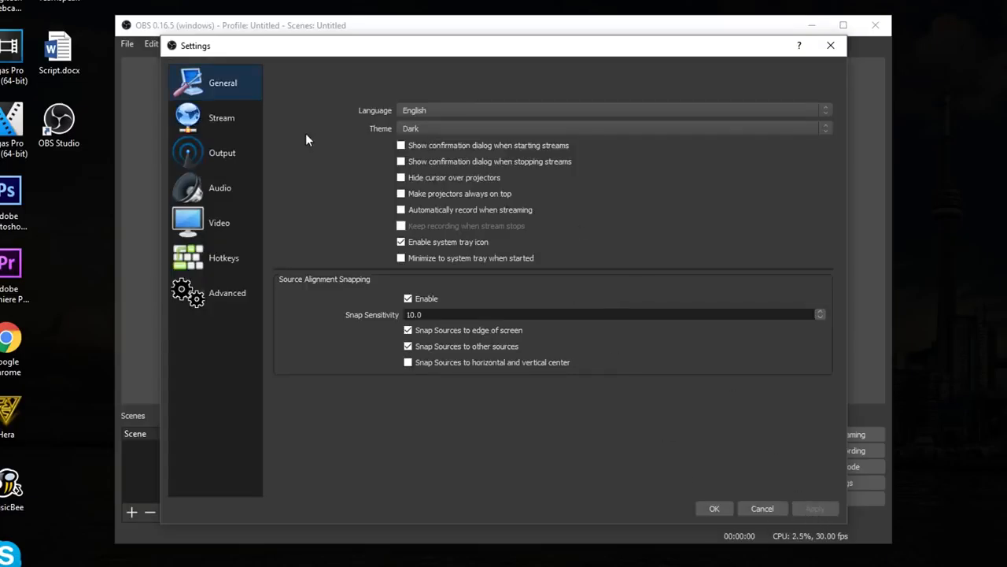
Review the list of available services in the Stream settings, and go to the Output settings
left_click(235, 110)
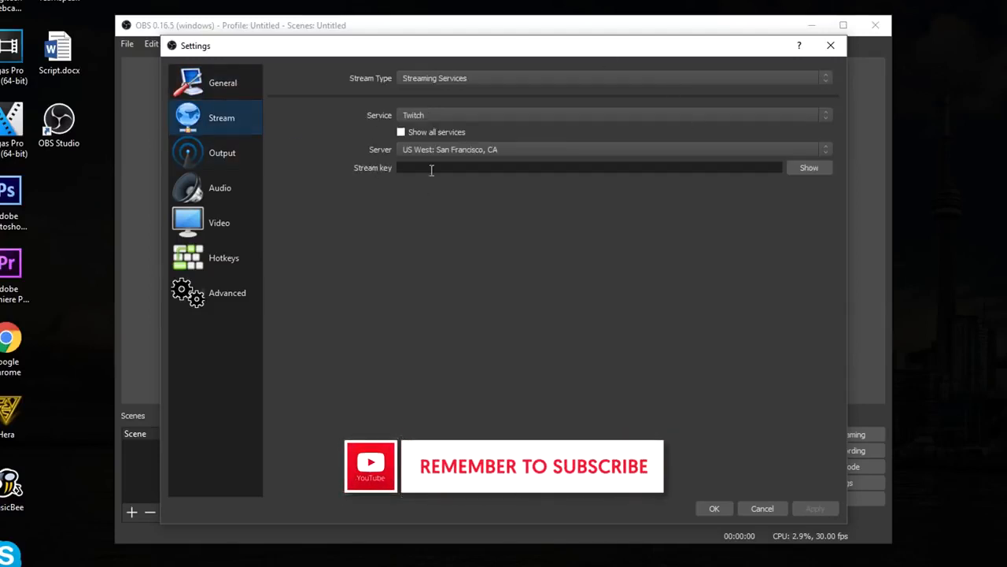
left_click(455, 112)
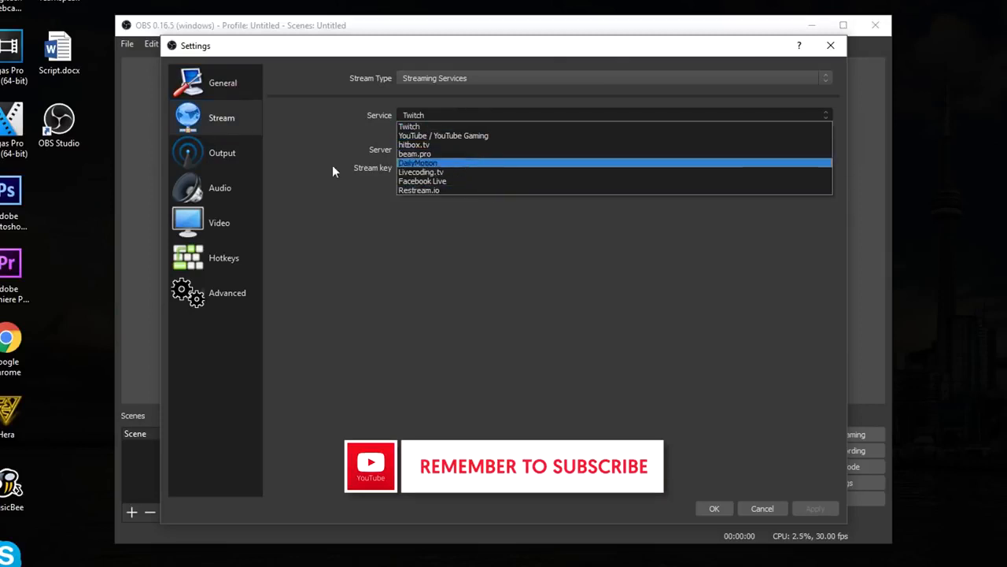
left_click(233, 152)
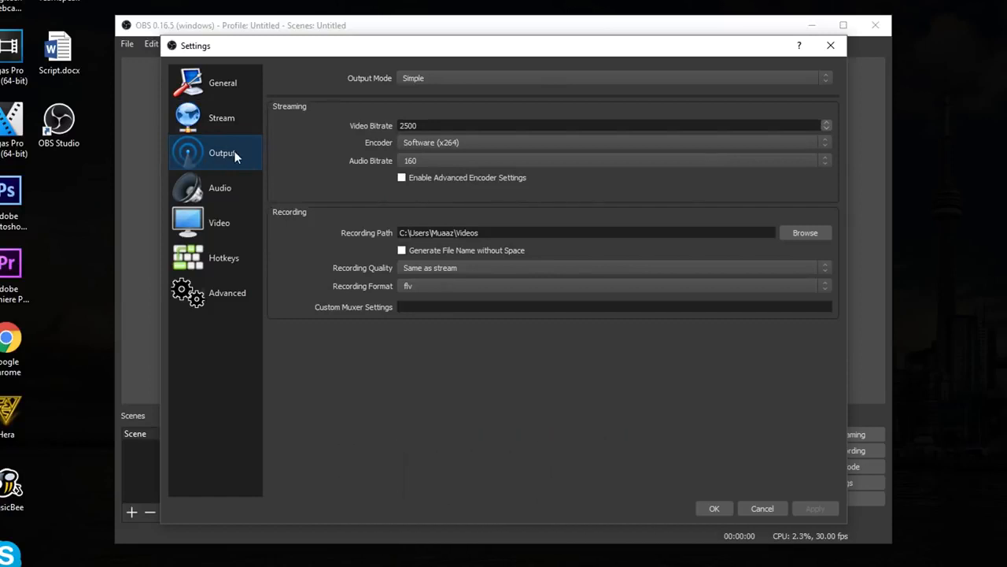
Try the Advanced output mode with recording type Custom Output (FFmpeg), and return to the Simple output mode
left_click(443, 74)
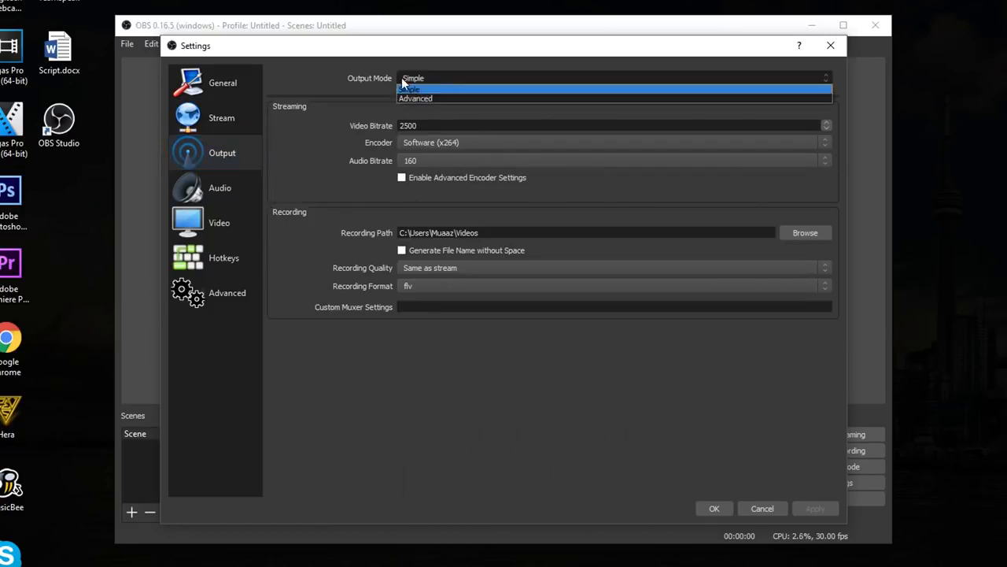
left_click(431, 99)
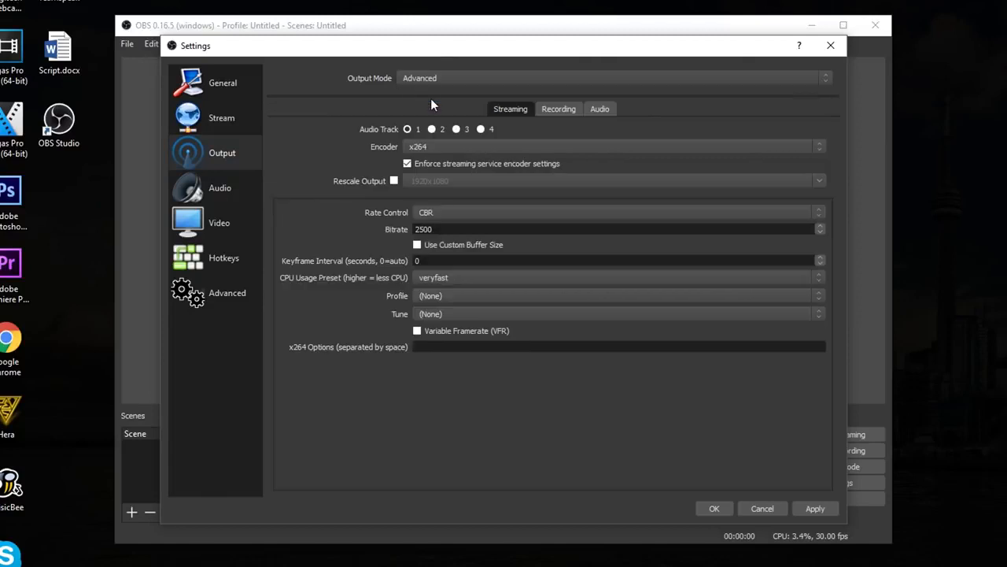
left_click(571, 109)
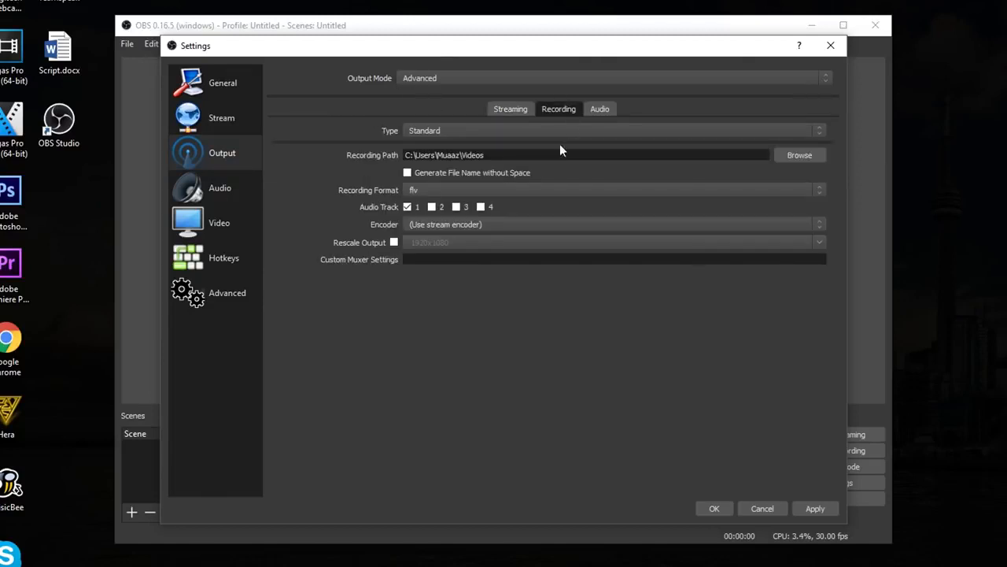
left_click(564, 132)
left_click(560, 151)
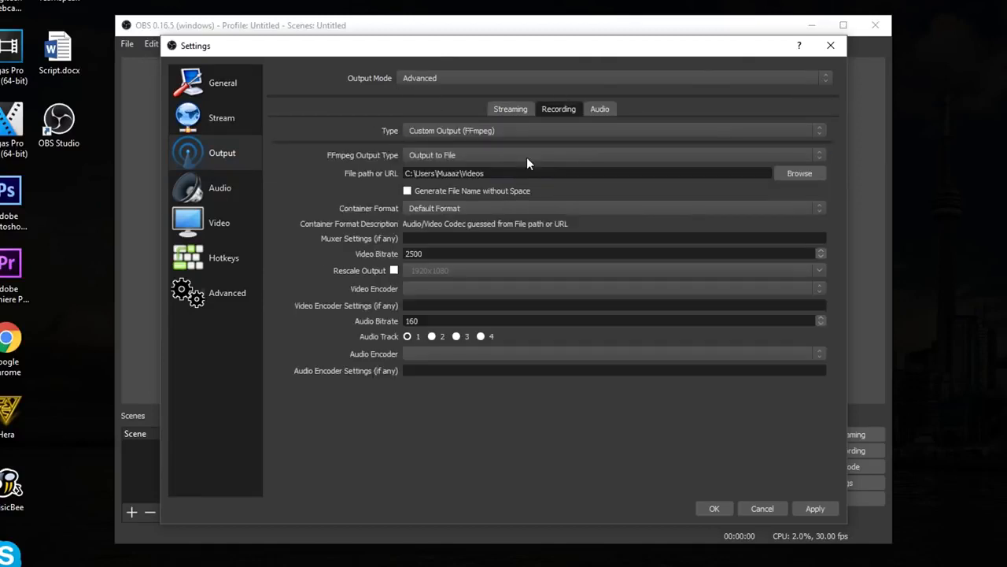
left_click(599, 77)
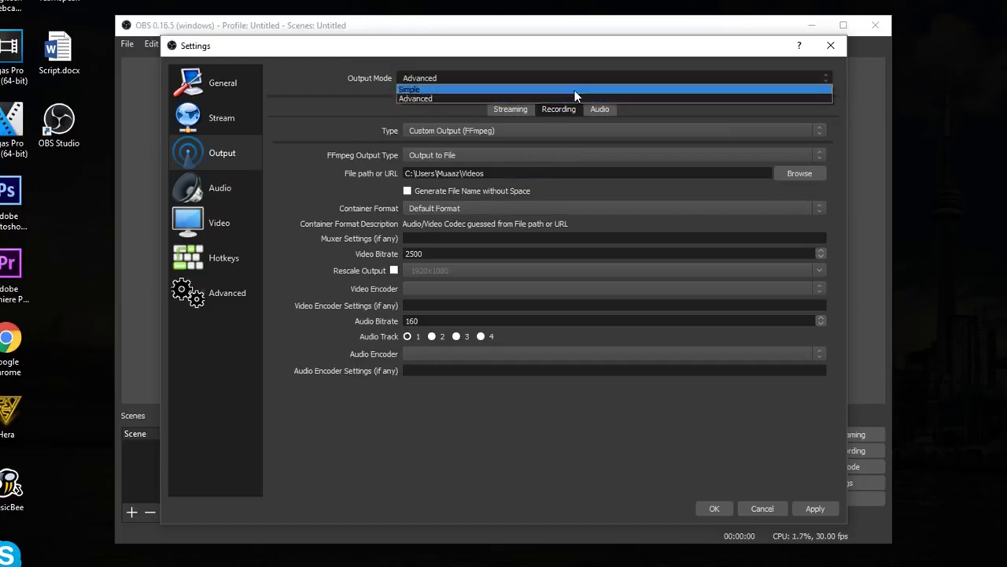
left_click(575, 89)
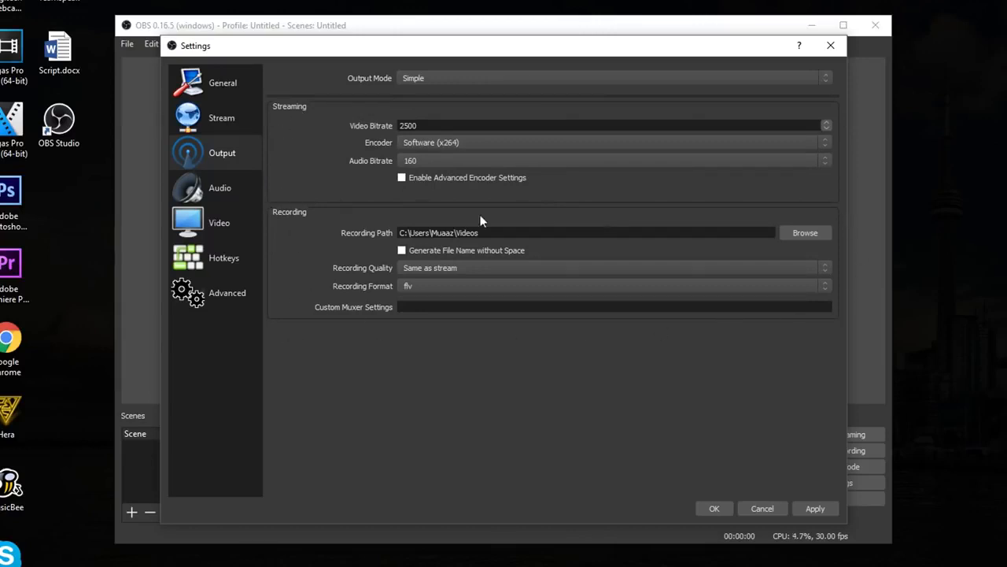
Set the recording format to mp4, and open and dismiss the recording folder chooser
left_click(432, 286)
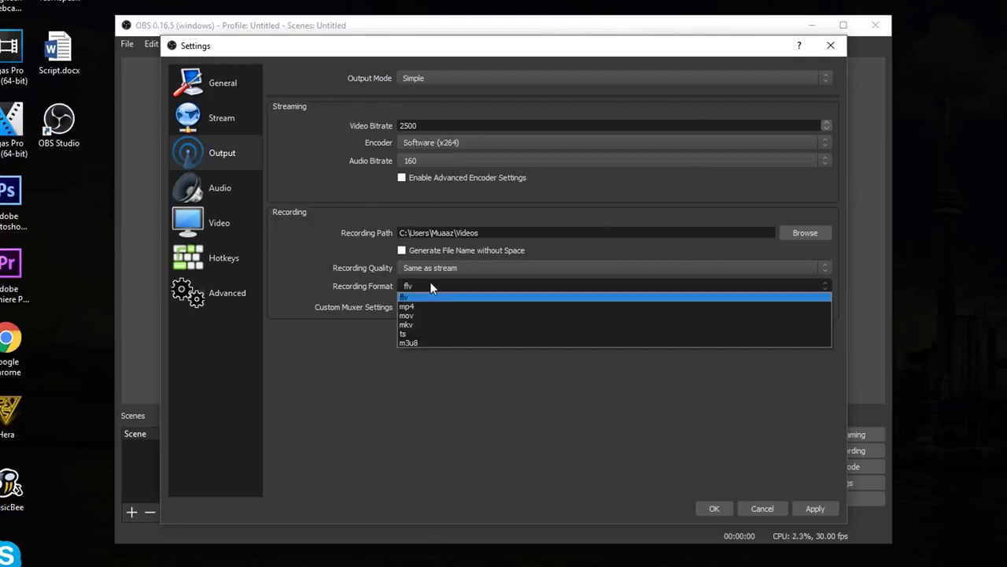
left_click(430, 307)
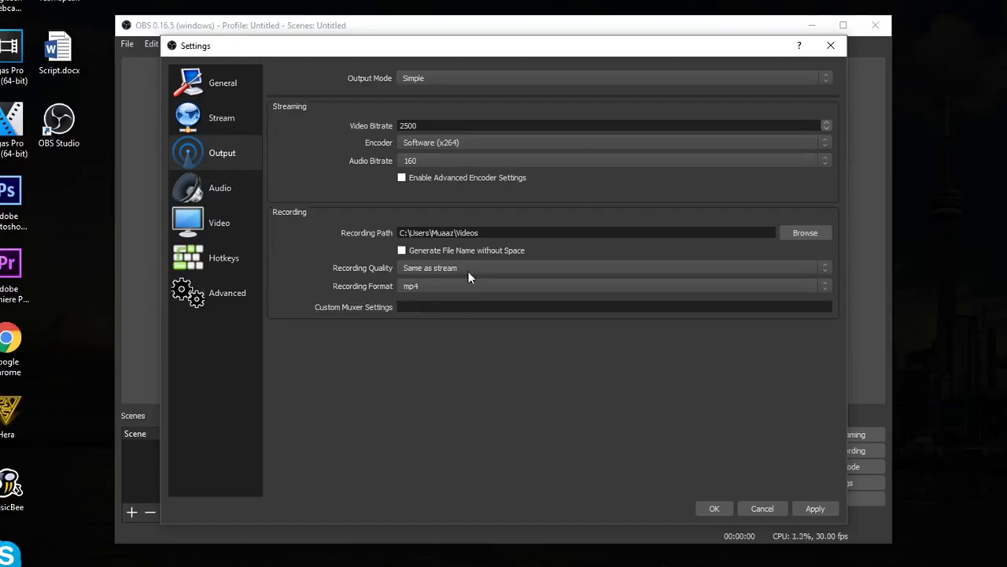
left_click(804, 236)
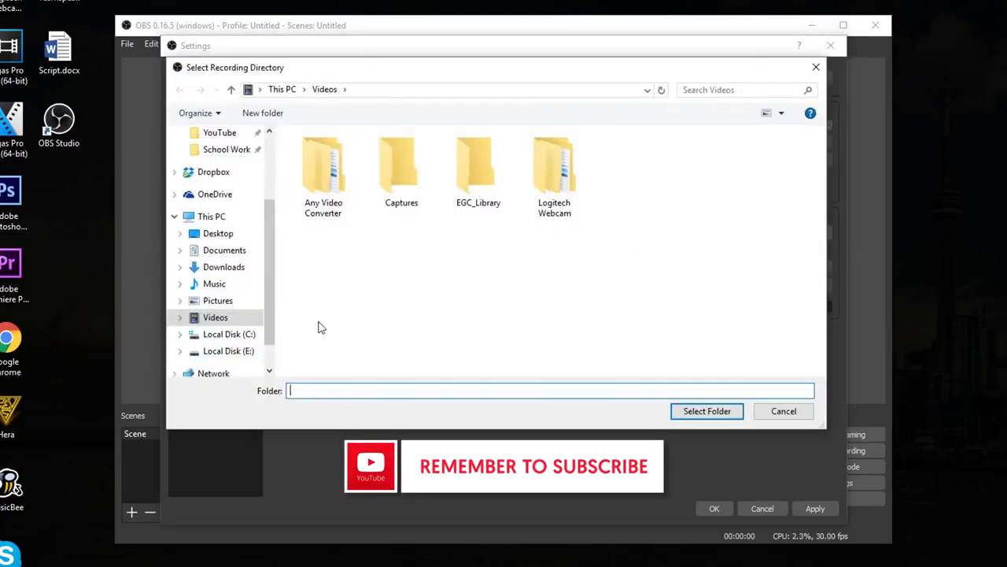
left_click(789, 410)
Create a folder on the desktop with the default name New folder
right_click(66, 180)
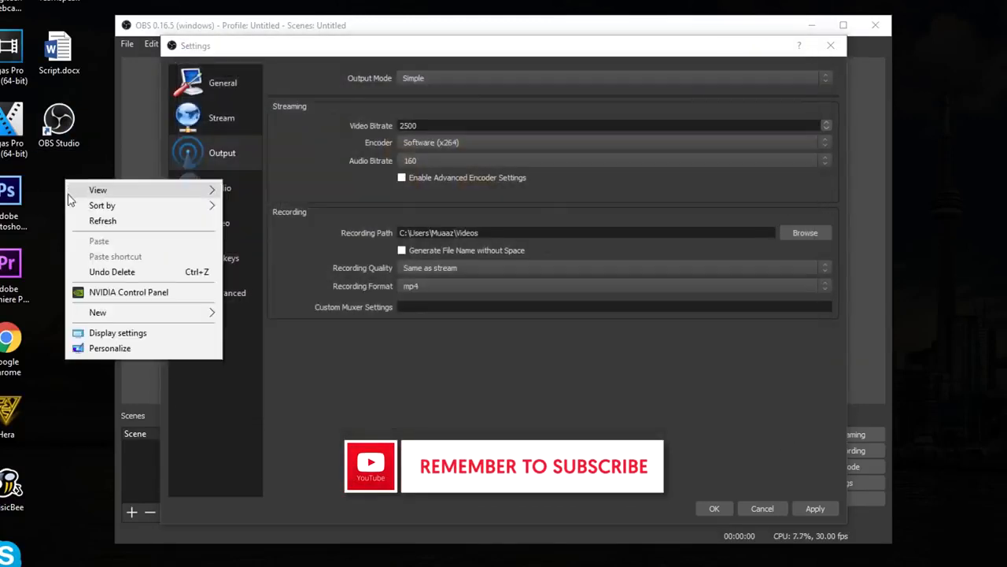
mouse_move(106, 315)
left_click(279, 315)
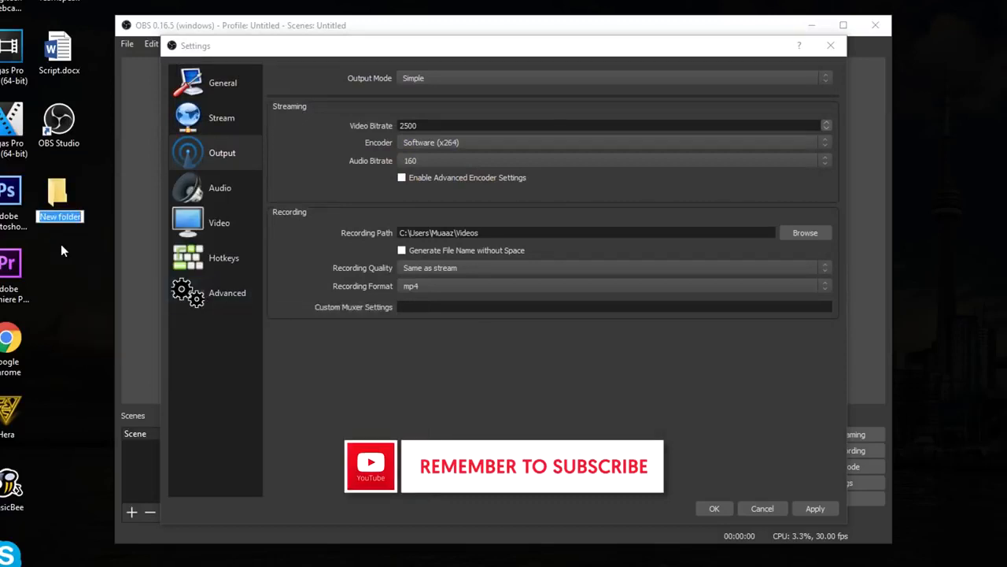
key("Return")
Set the recording path to New folder on the desktop
left_click(787, 233)
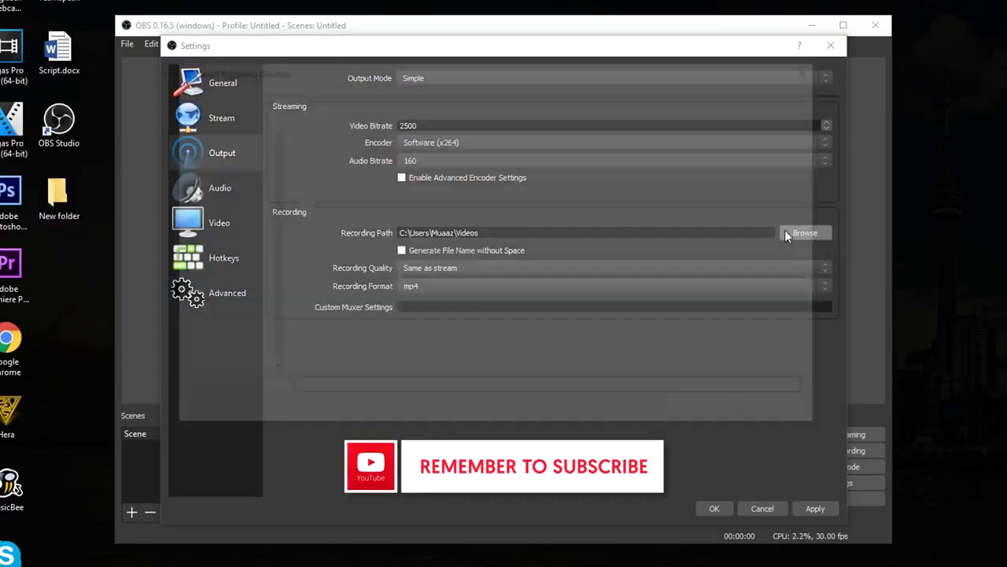
left_click(236, 234)
double_click(375, 155)
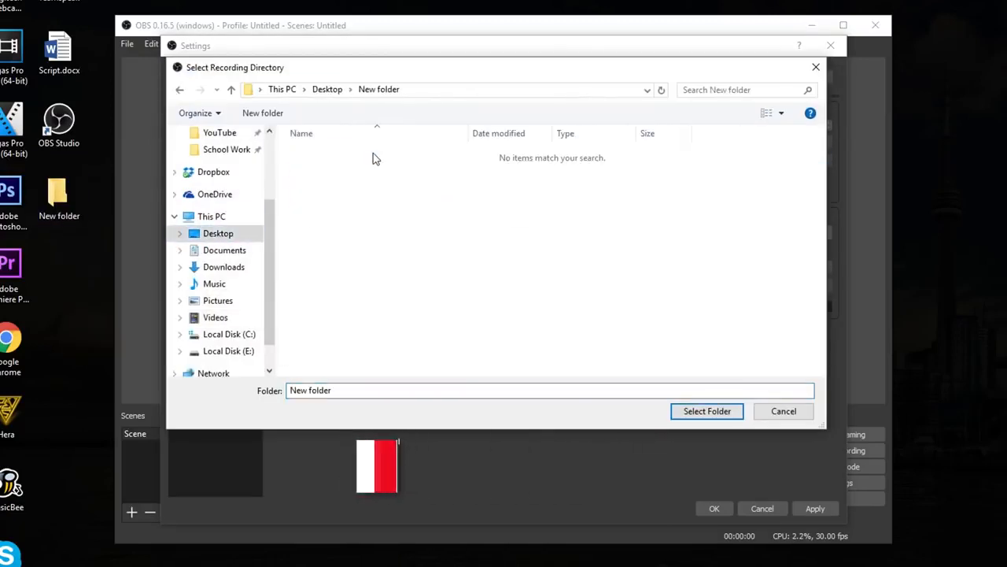
left_click(709, 410)
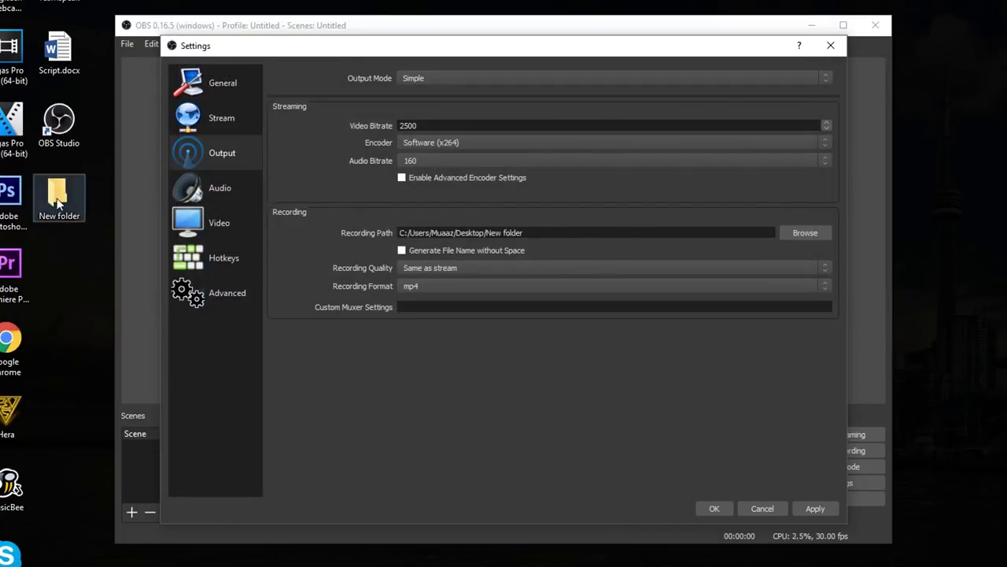
Set the recording quality to High Quality, Medium File Size and the recording encoder to Software (x264 low CPU usage preset, increases file size)
left_click(438, 268)
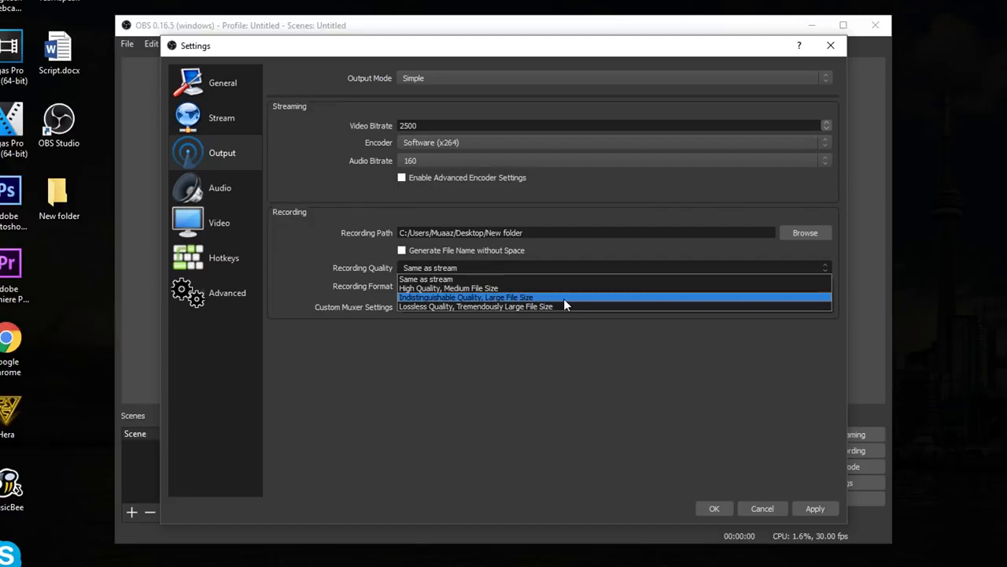
left_click(533, 289)
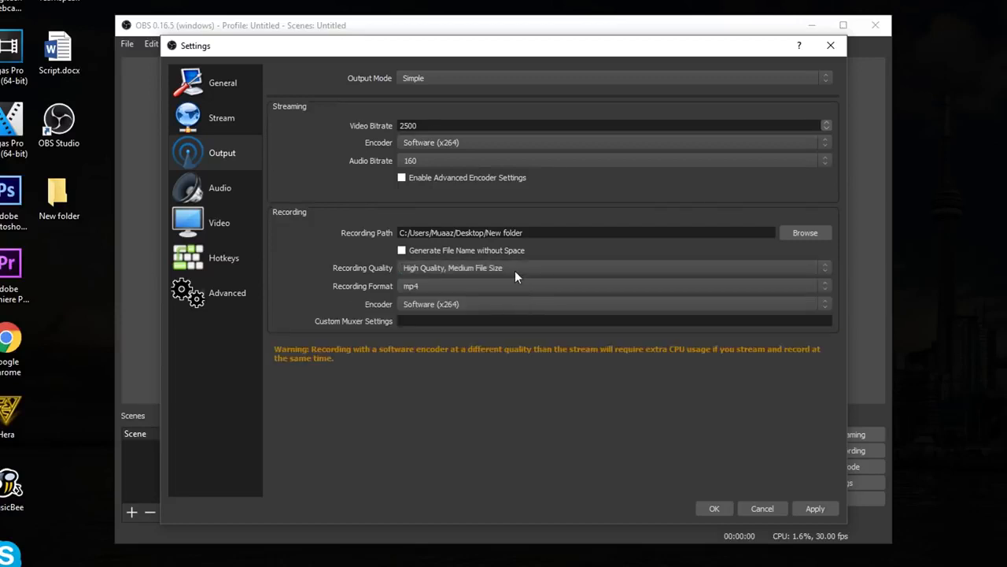
left_click(515, 269)
left_click(675, 379)
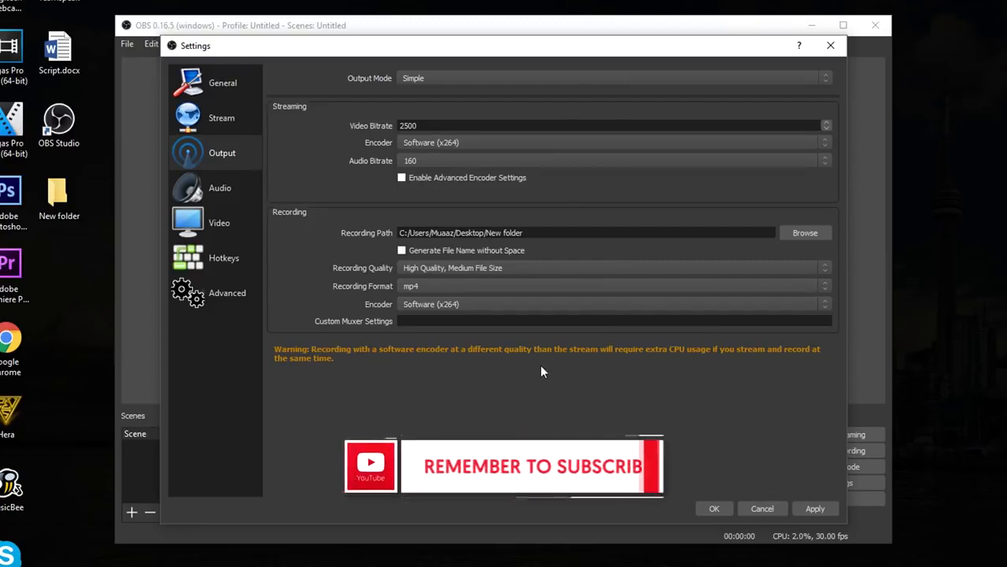
left_click(429, 303)
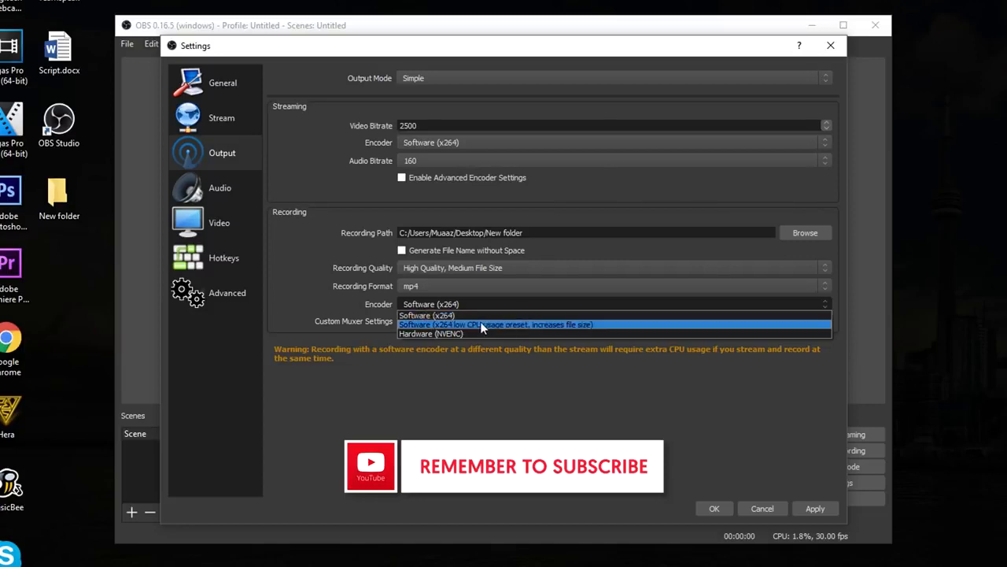
left_click(519, 326)
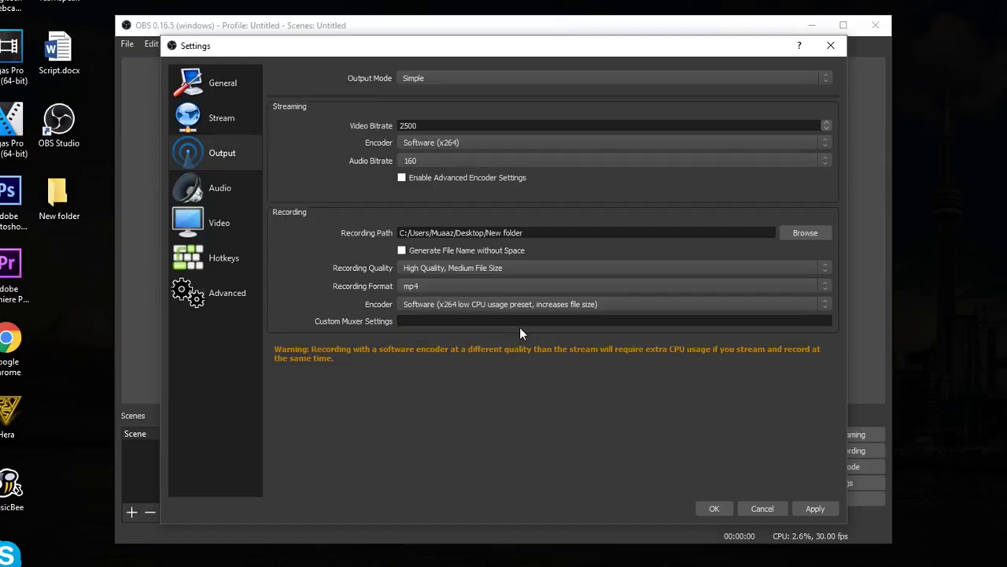
Set the recording quality to Indistinguishable Quality, Large File Size and the recording encoder to Software (x264), and save the settings
left_click(447, 268)
left_click(458, 296)
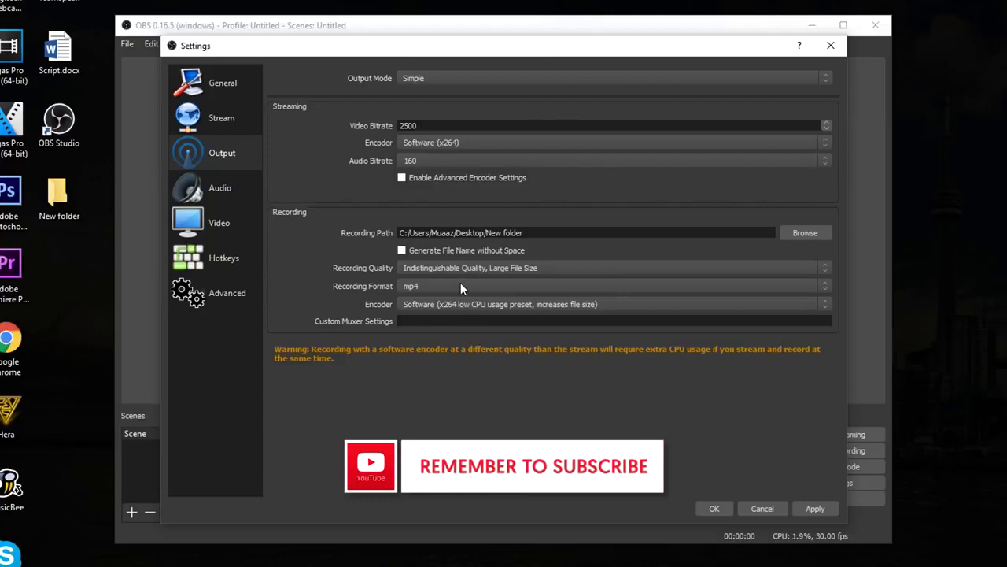
left_click(497, 268)
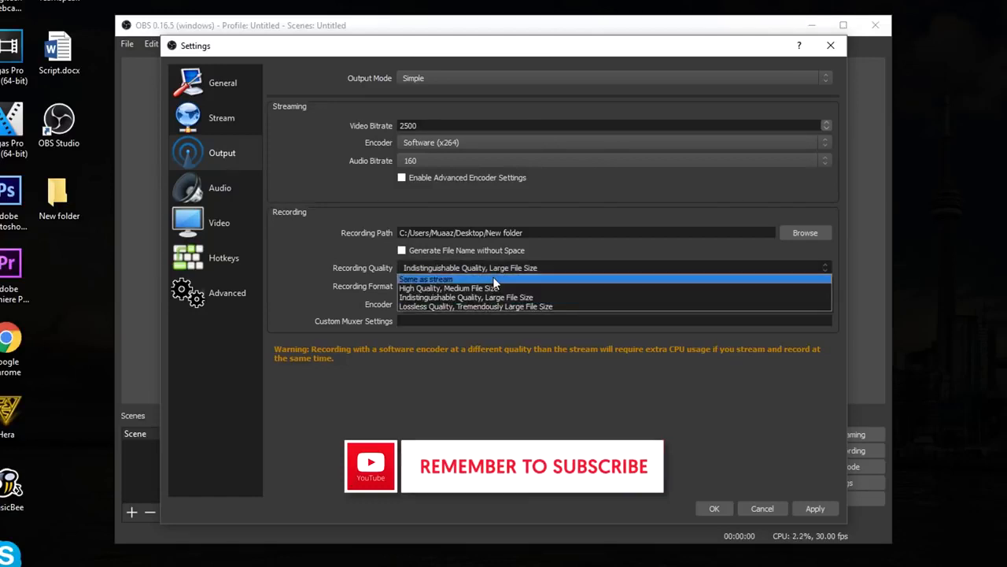
left_click(361, 297)
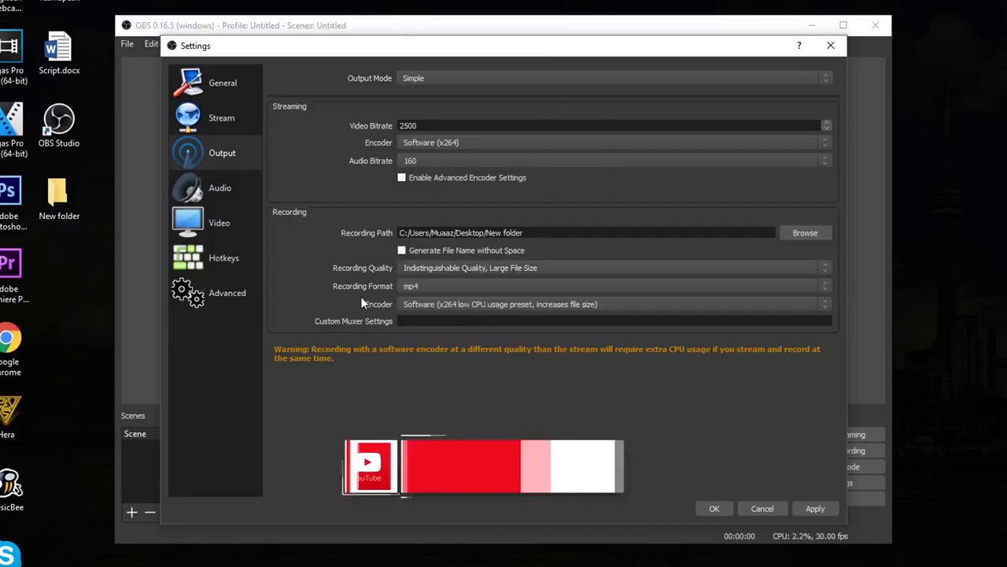
left_click(469, 303)
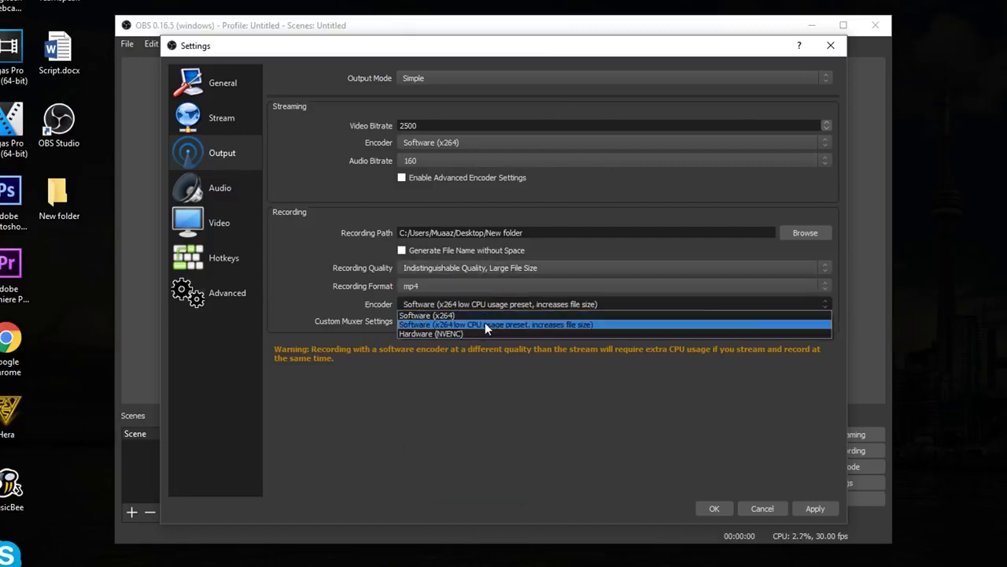
left_click(471, 316)
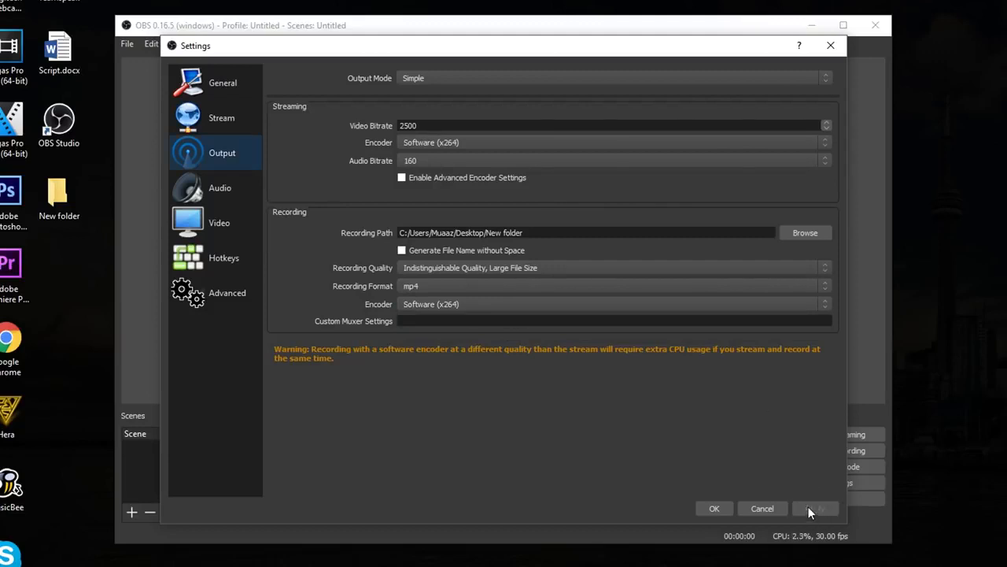
left_click(716, 505)
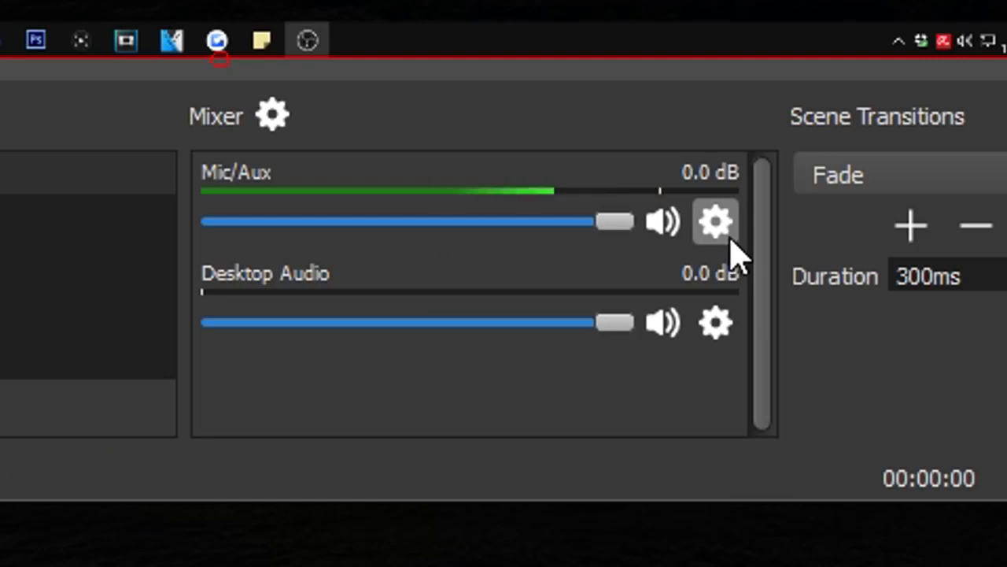
Set the Mic/Aux input device to Microphone (Yeti Stereo Microphone)
left_click(667, 451)
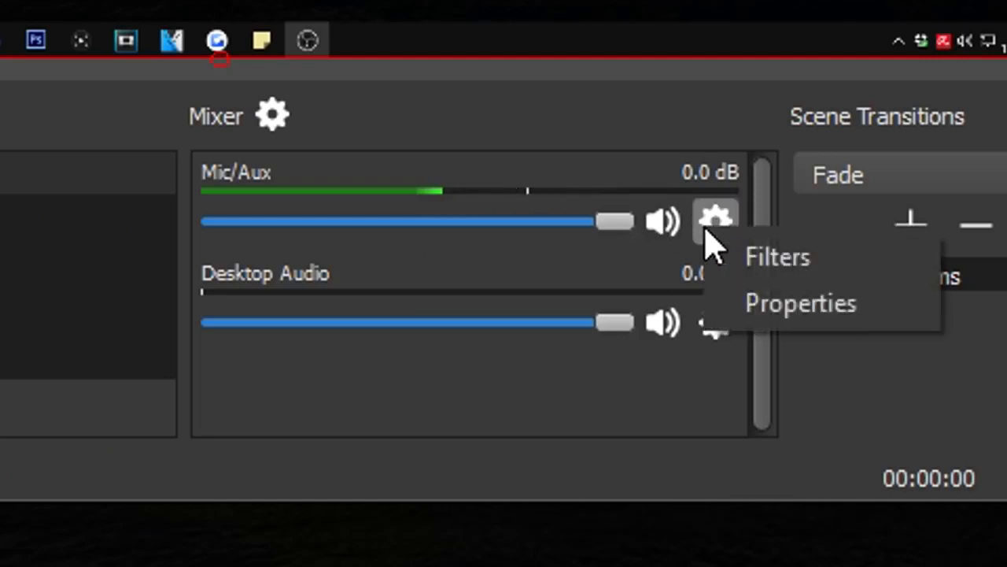
left_click(771, 307)
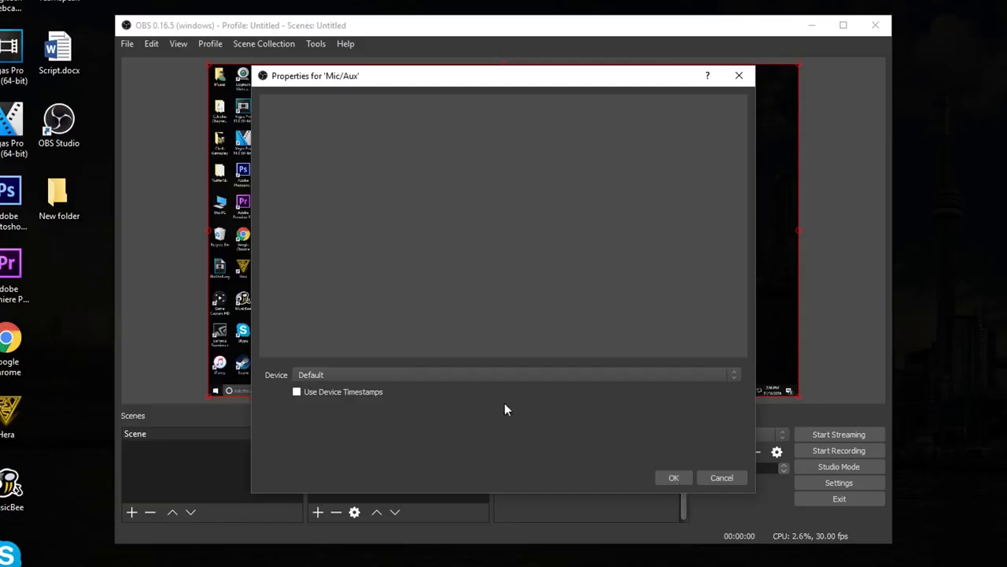
left_click(472, 375)
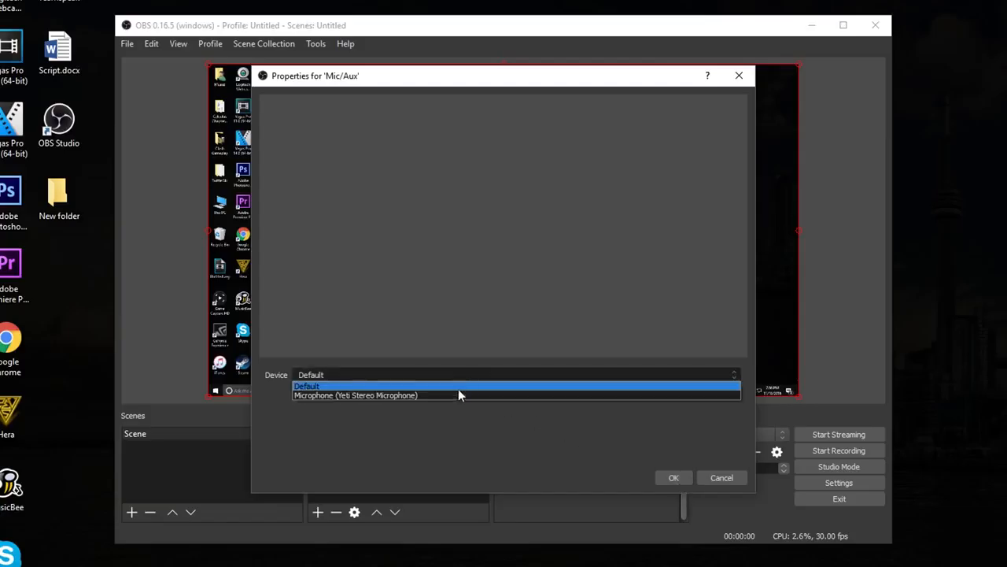
left_click(455, 401)
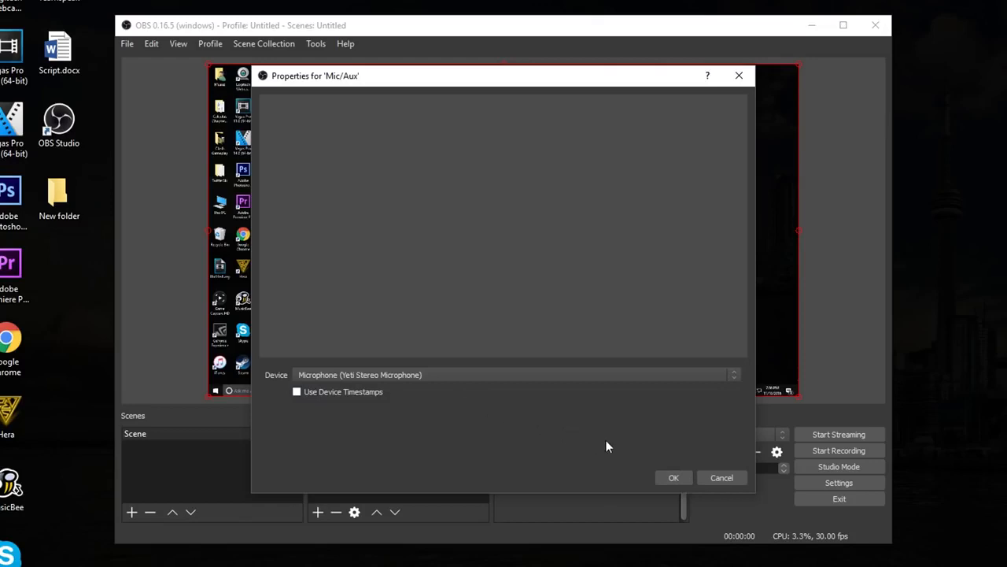
left_click(669, 478)
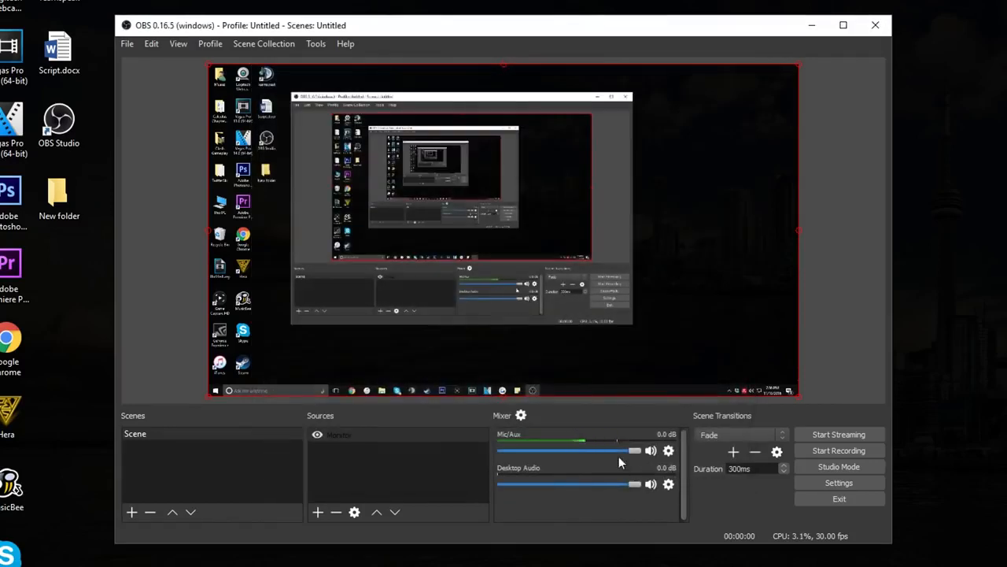
Lower the Mic/Aux and Desktop Audio volumes to -inf dB in the mixer and mute both
left_click_drag(629, 449, 527, 451)
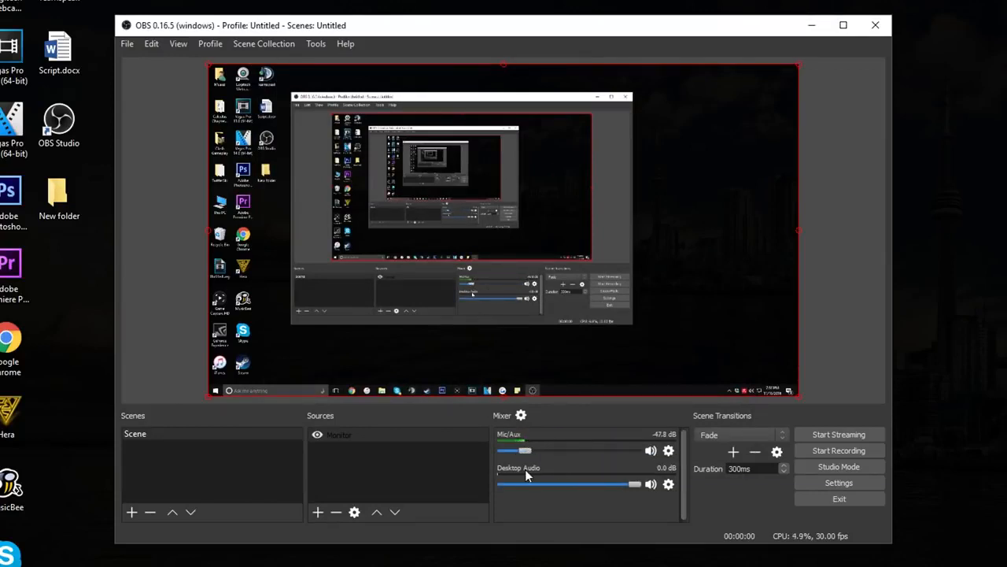
left_click_drag(525, 450, 602, 450)
left_click_drag(636, 485, 473, 488)
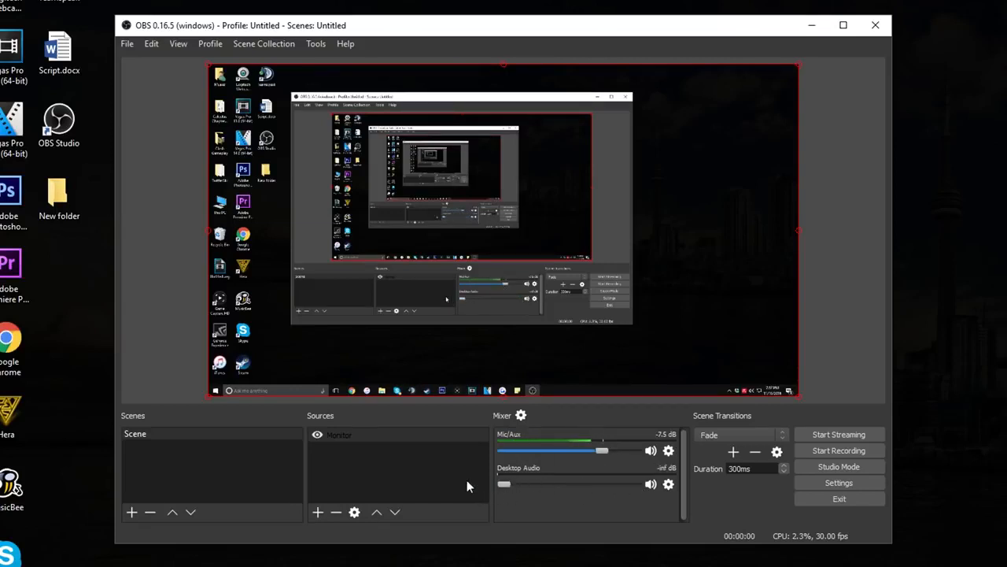
left_click_drag(601, 450, 492, 450)
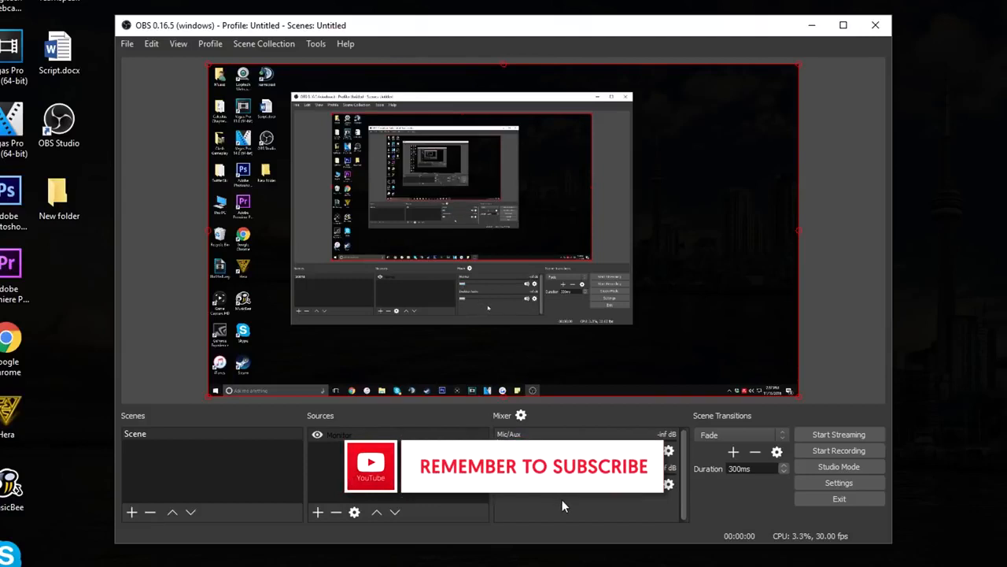
left_click(653, 451)
Start recording the screen, move the OBS window around the desktop, and minimize it
left_click(834, 448)
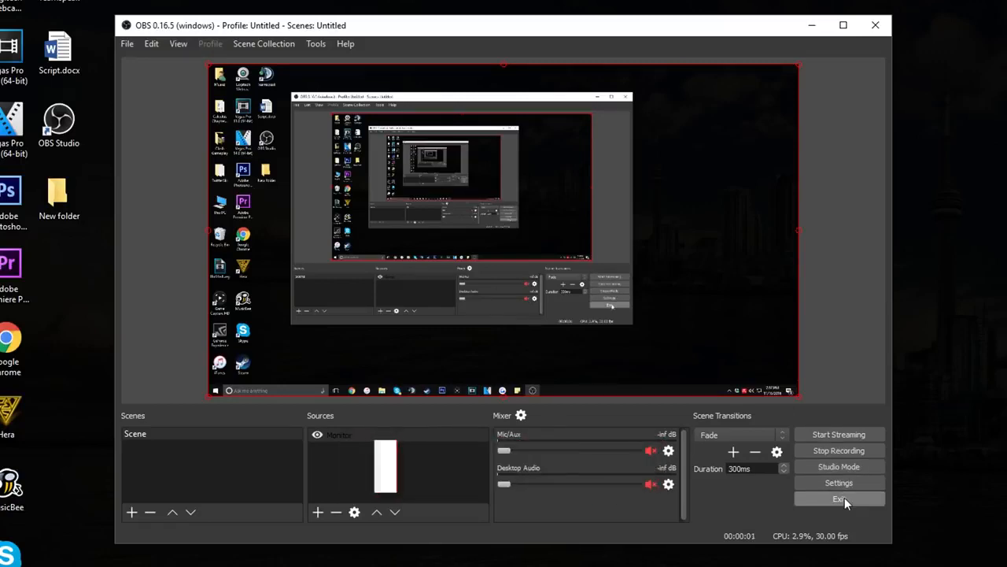
left_click_drag(675, 31, 823, 39)
left_click_drag(545, 35, 585, 132)
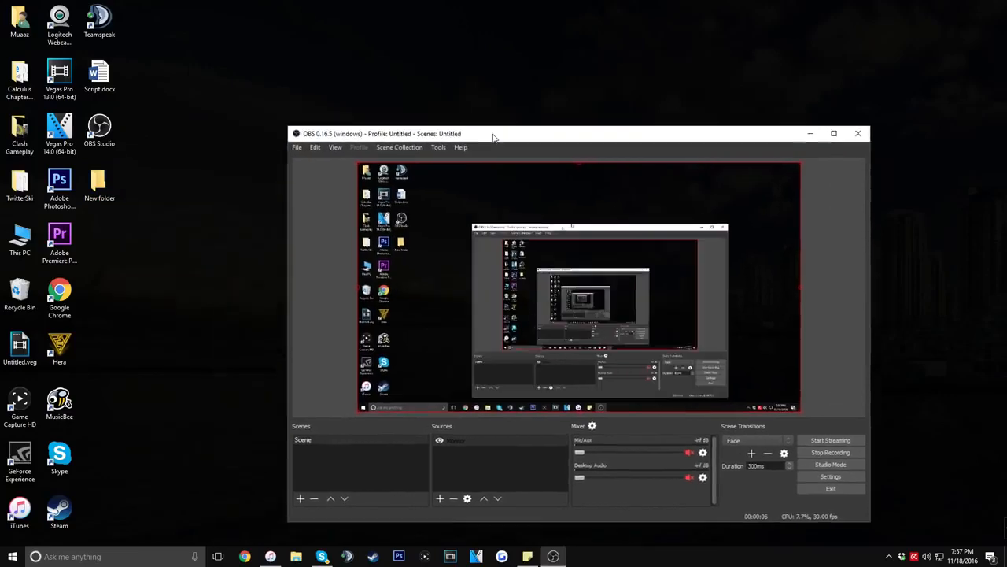
left_click_drag(494, 138, 349, 61)
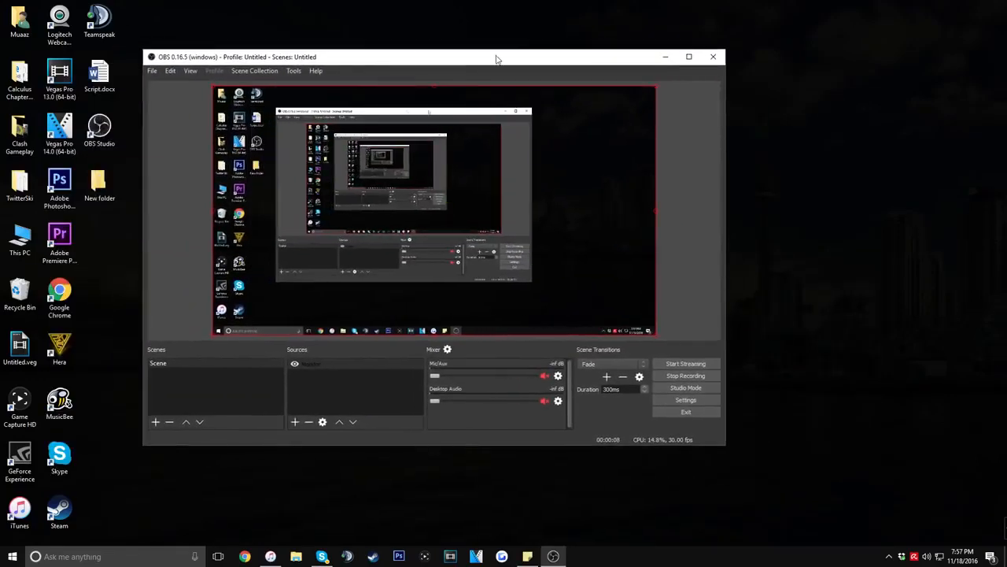
left_click(664, 59)
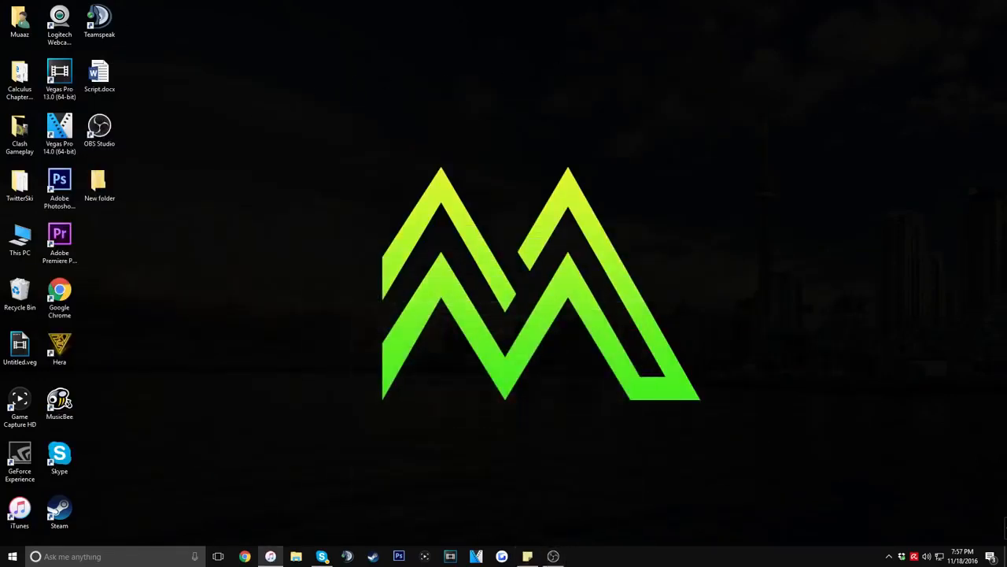
Briefly bring up iTunes during the recording, and return to OBS to stop recording
left_click(271, 557)
left_click_drag(728, 91, 757, 41)
left_click(741, 29)
left_click(553, 557)
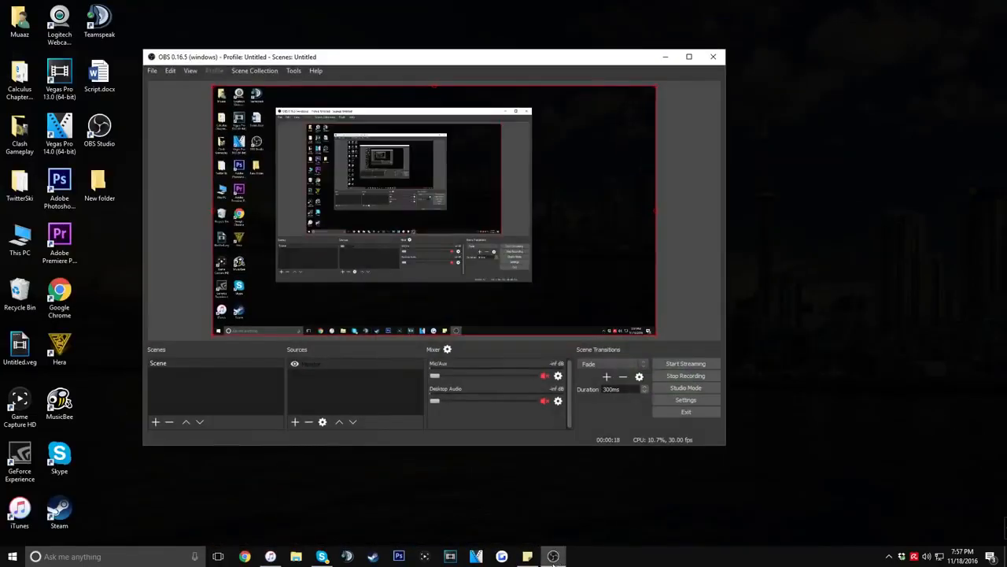
left_click(699, 377)
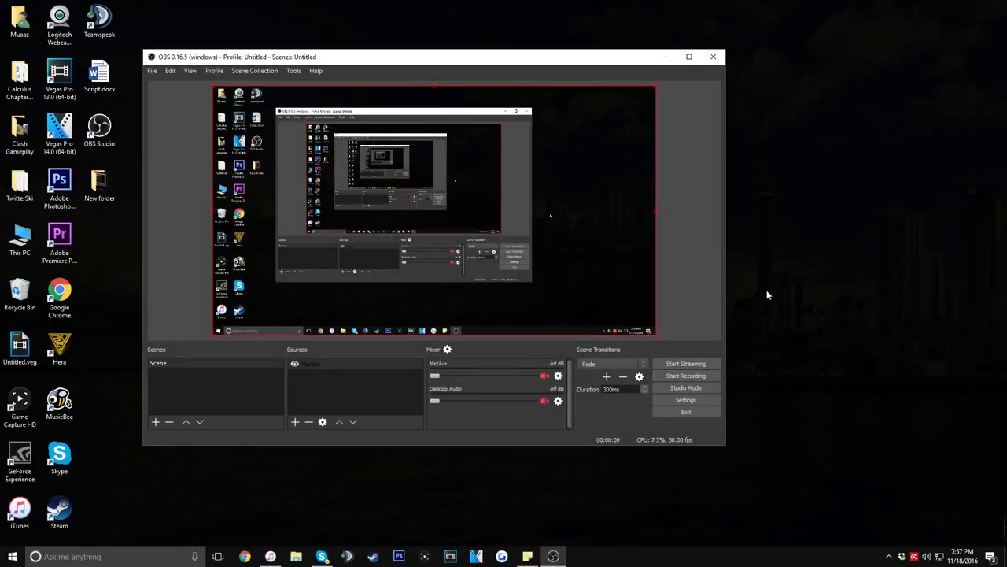
double_click(97, 185)
left_click_drag(313, 213, 173, 107)
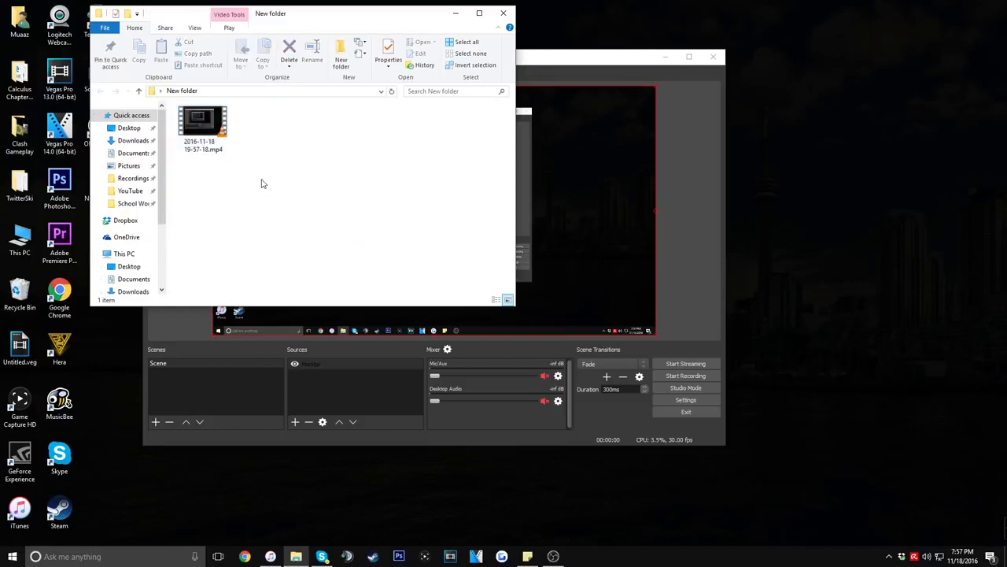
left_click(211, 114)
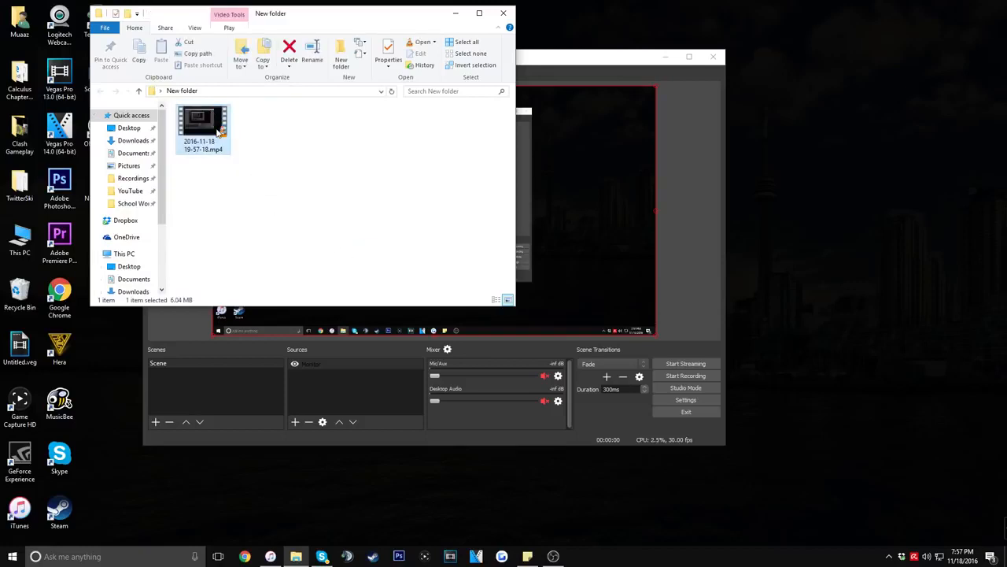
double_click(219, 132)
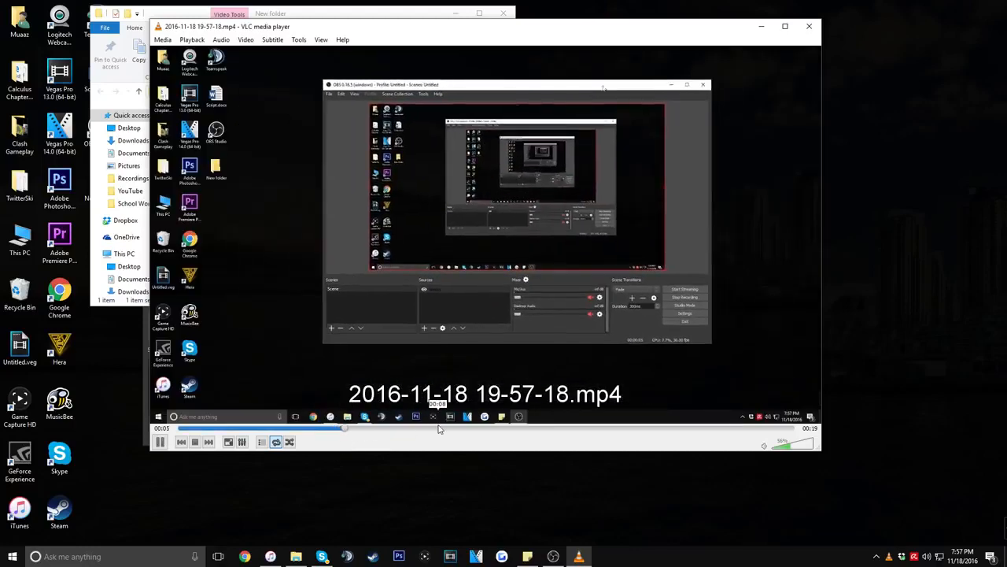
Skip through the recorded video to review it, and close the media player and the folder window
left_click(454, 429)
left_click(522, 429)
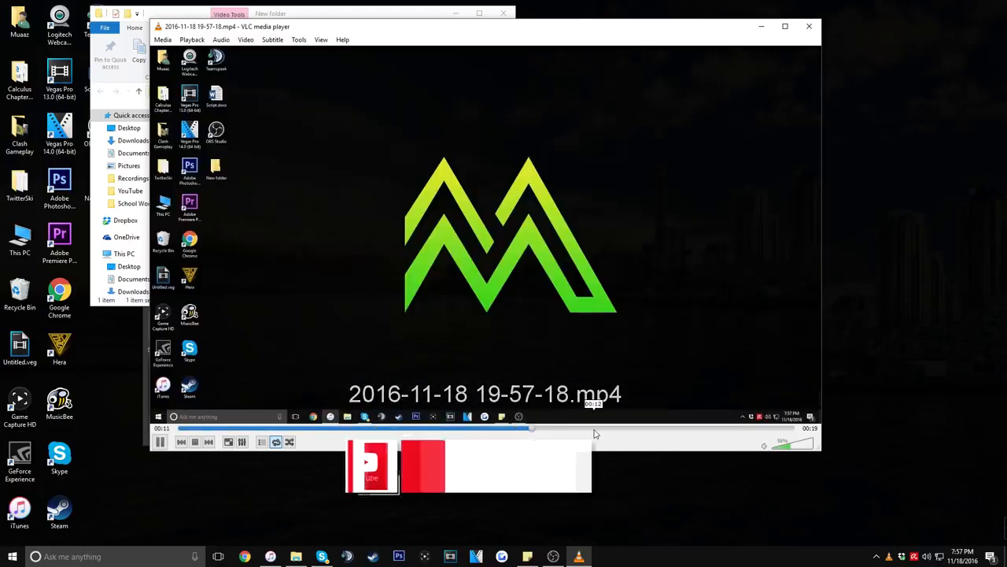
left_click(594, 430)
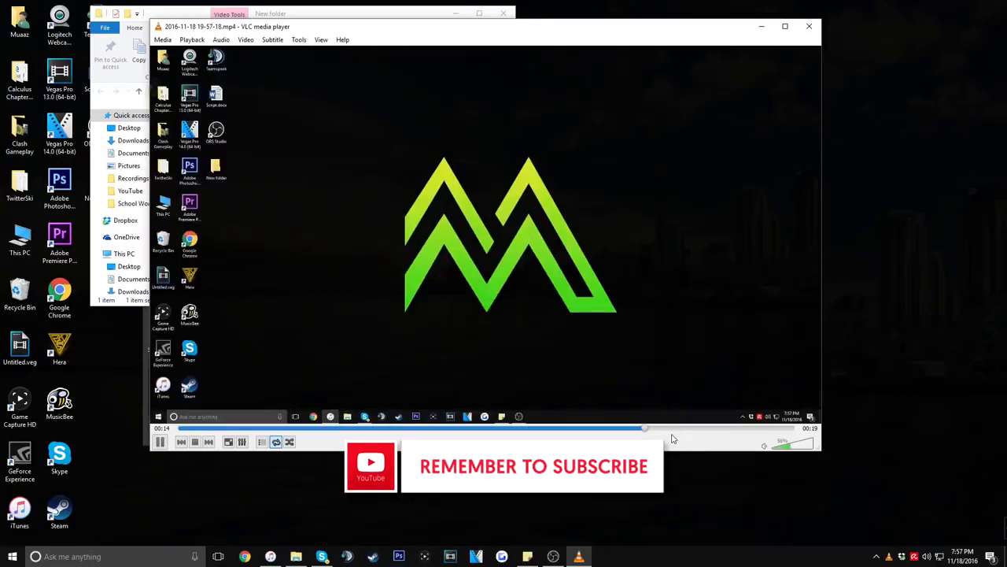
left_click(808, 26)
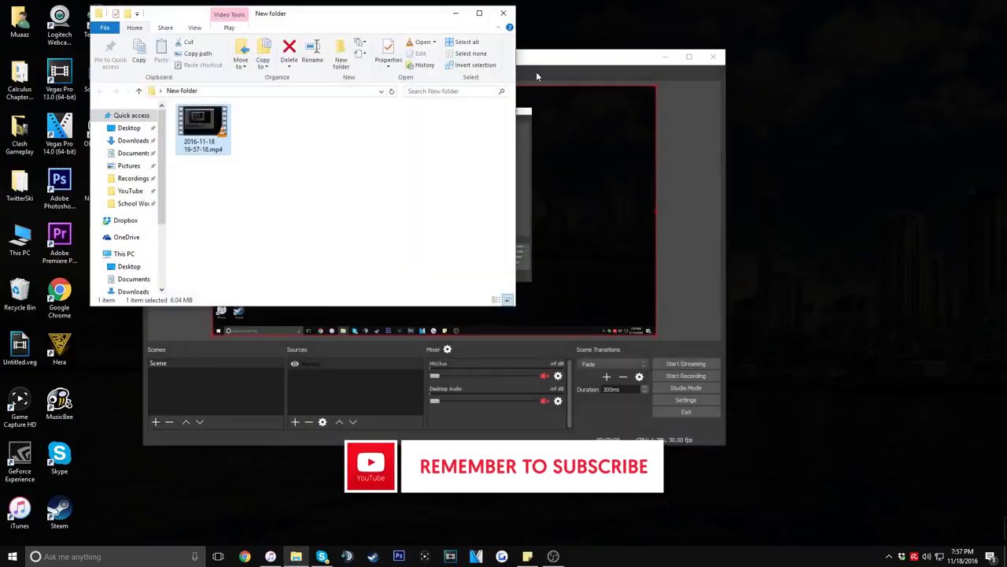
left_click(502, 14)
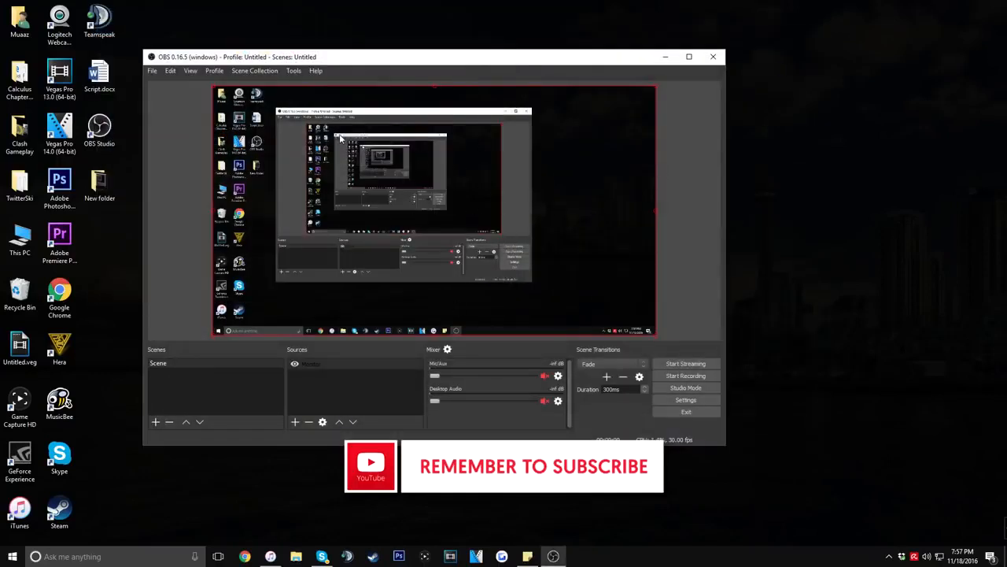
Show the types of sources that can be added to the scene
right_click(336, 388)
mouse_move(360, 395)
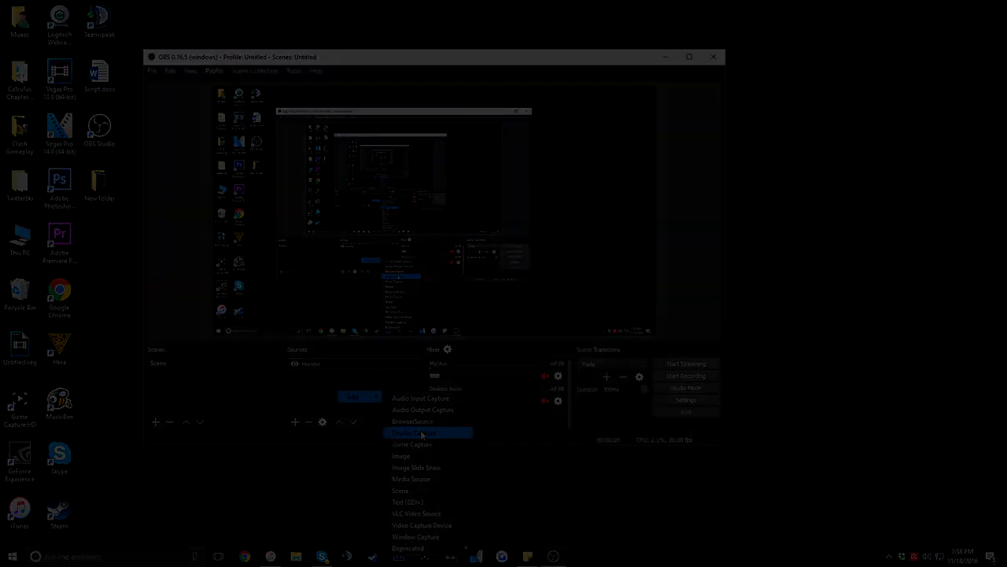
key("w")
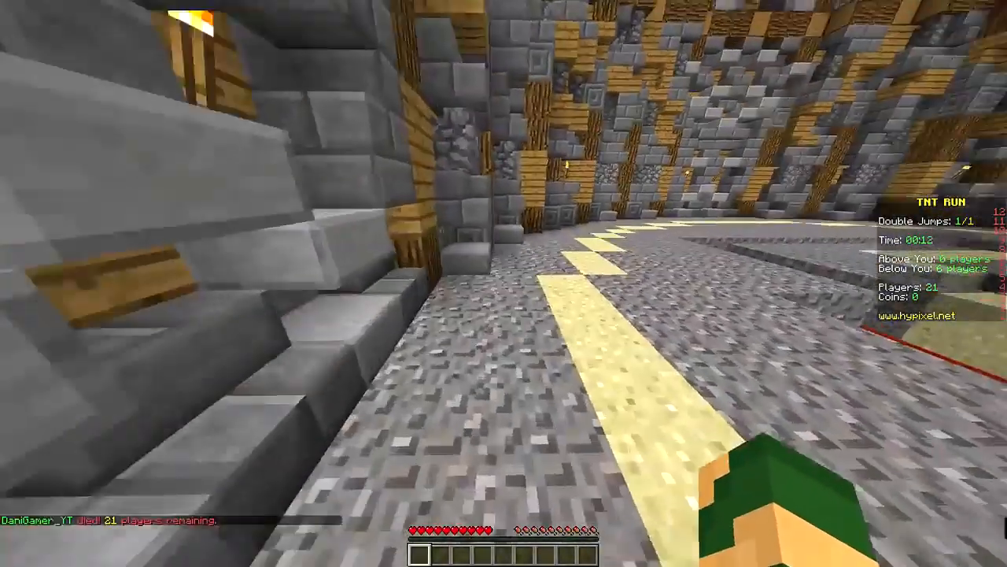
key("w")
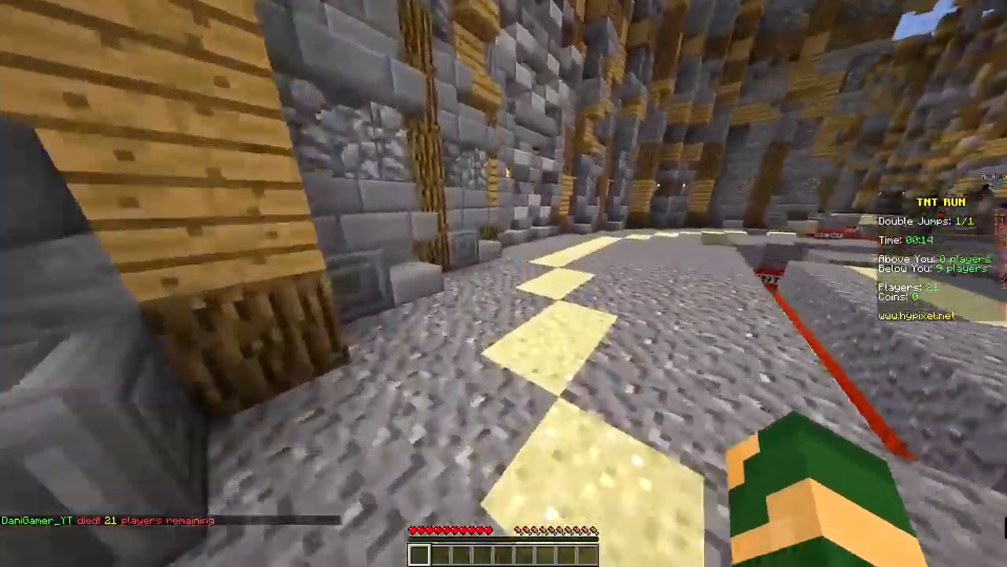
key("w")
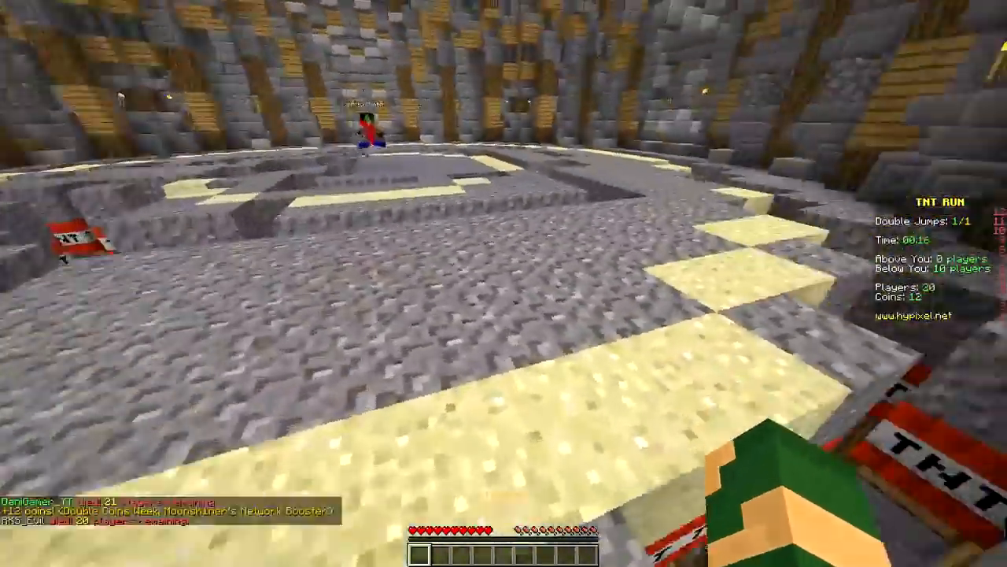
key("w")
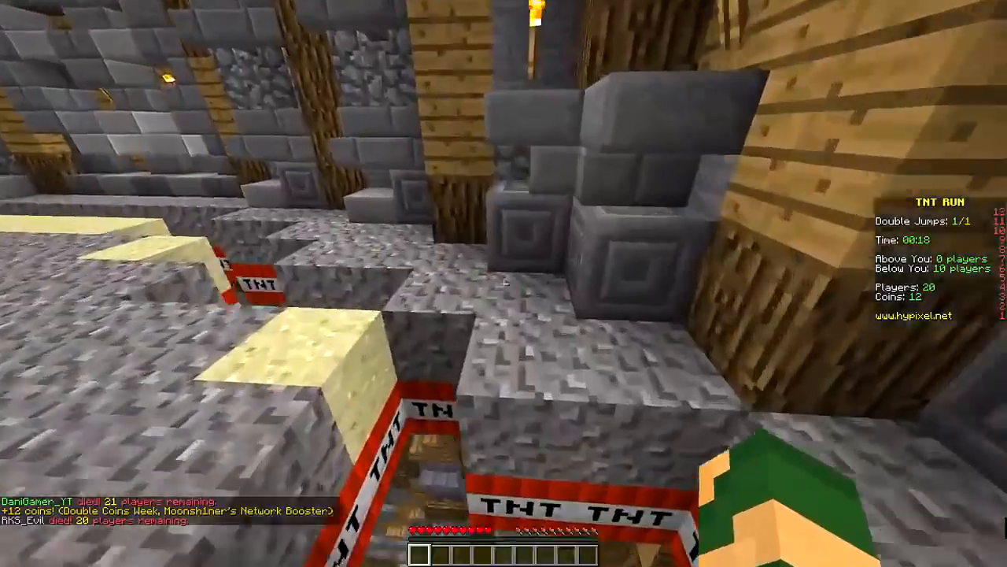
key("w")
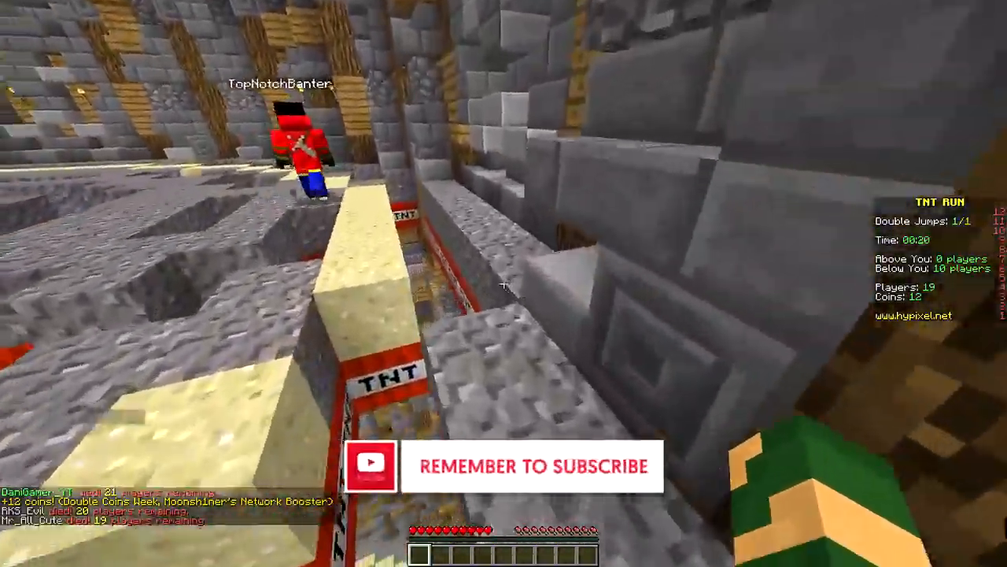
key("w")
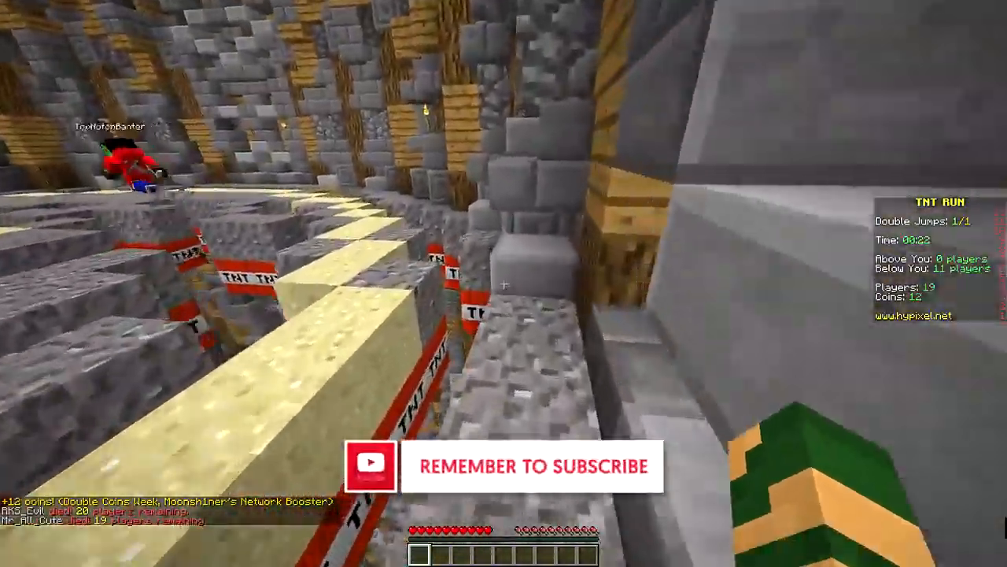
key("w")
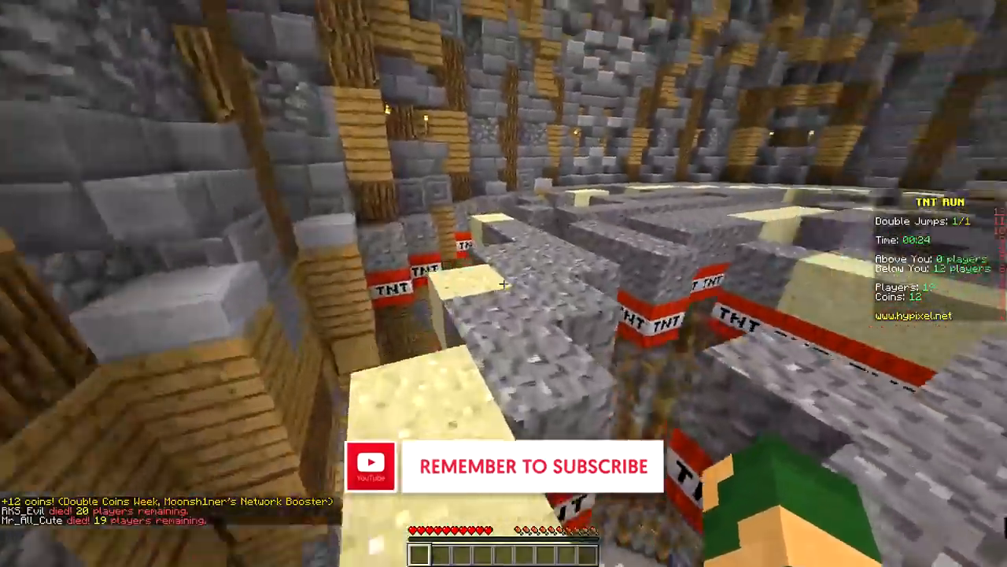
key("w")
key("w")
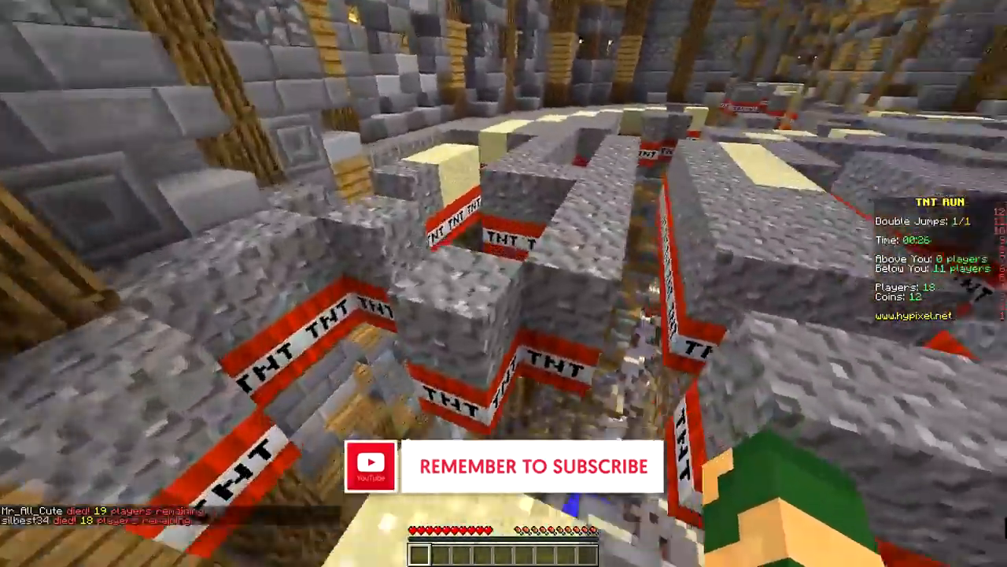
key("w")
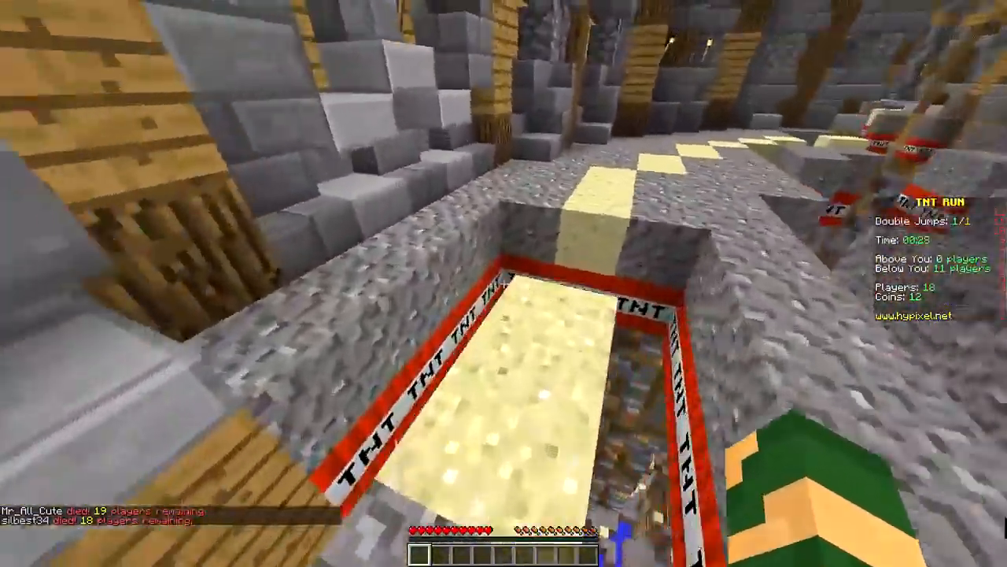
key("w")
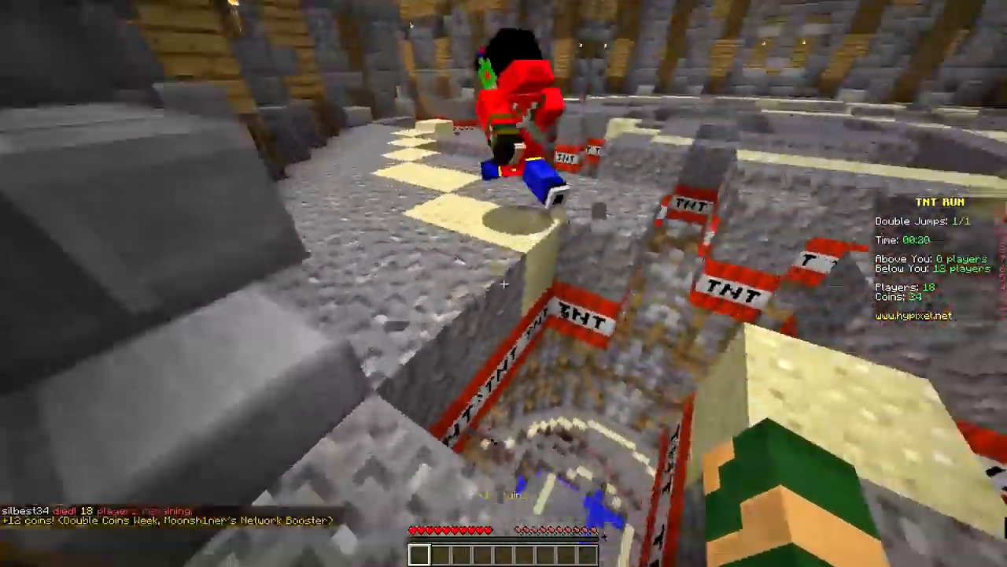
key("w")
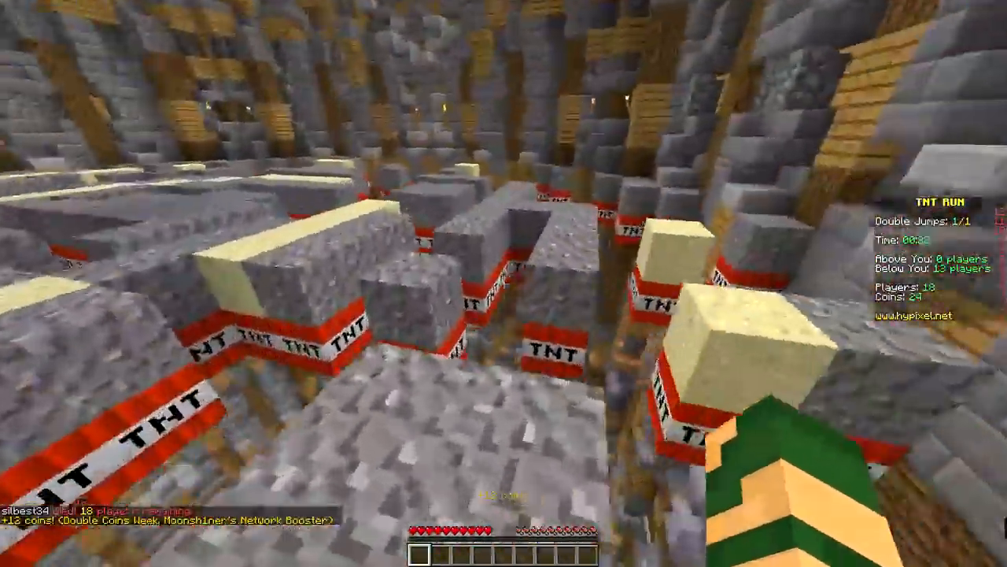
key("w")
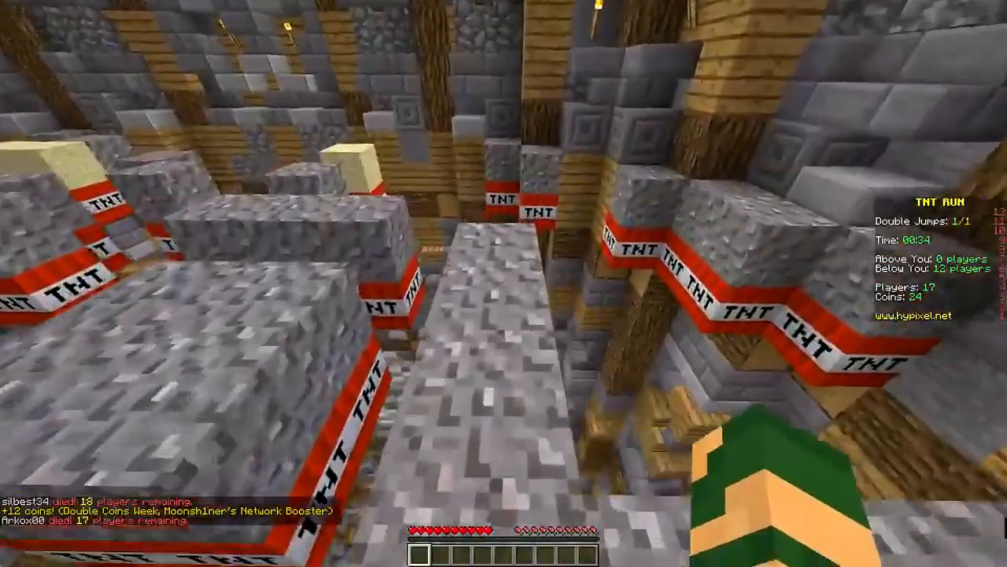
key("w")
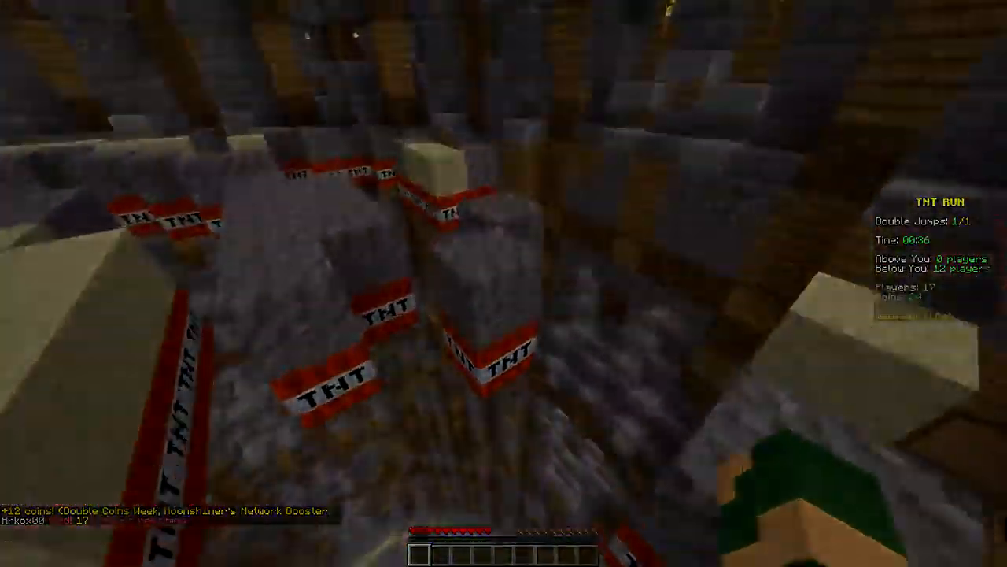